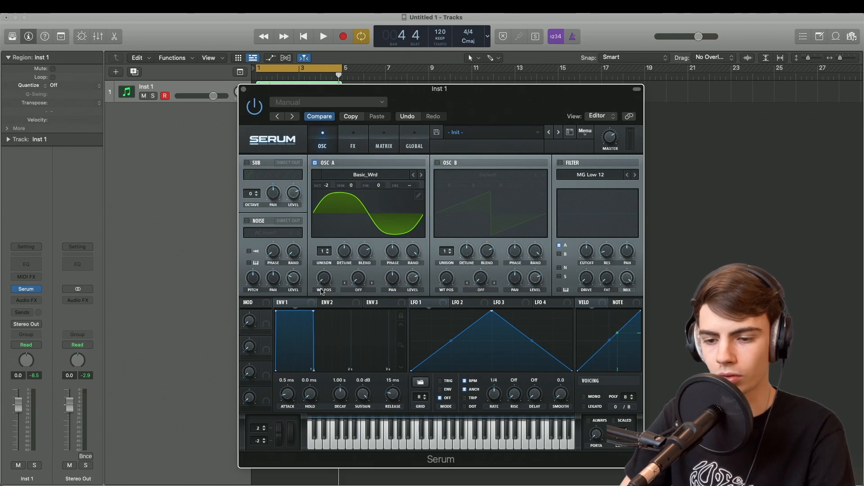
Move oscillator A's wavetable position to the saw wave and reshape LFO 1 into a curved rise to an early peak, a fall and a flat tail.
left_click_drag(322, 284, 327, 237)
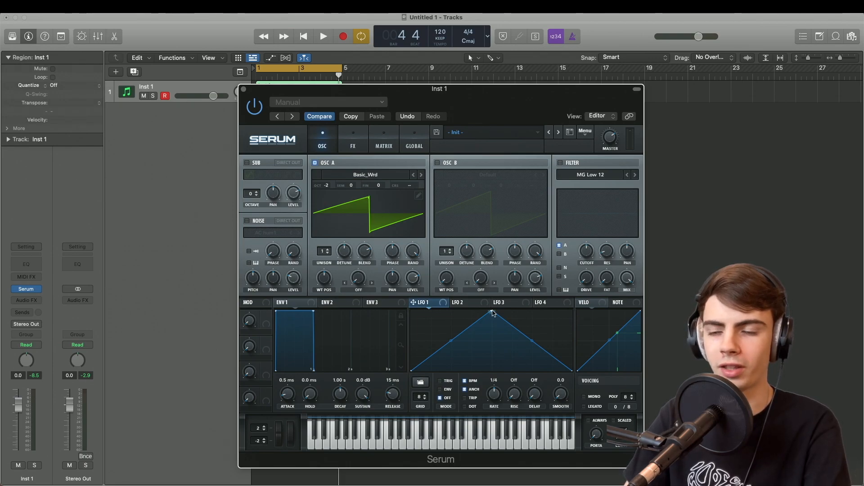
left_click_drag(493, 311, 441, 311)
double_click(512, 372)
left_click_drag(512, 372, 506, 372)
left_click_drag(426, 342, 431, 347)
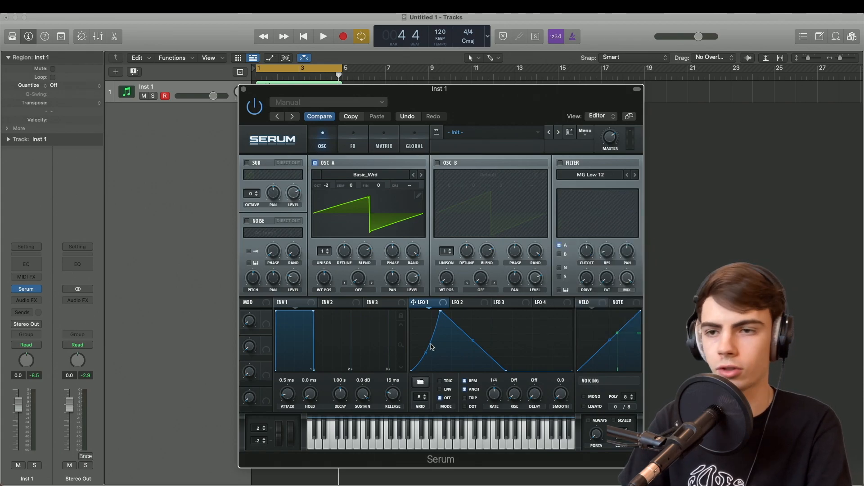
Switch LFO 1 to envelope mode, route it to oscillator A's level and audition the loop.
key("space")
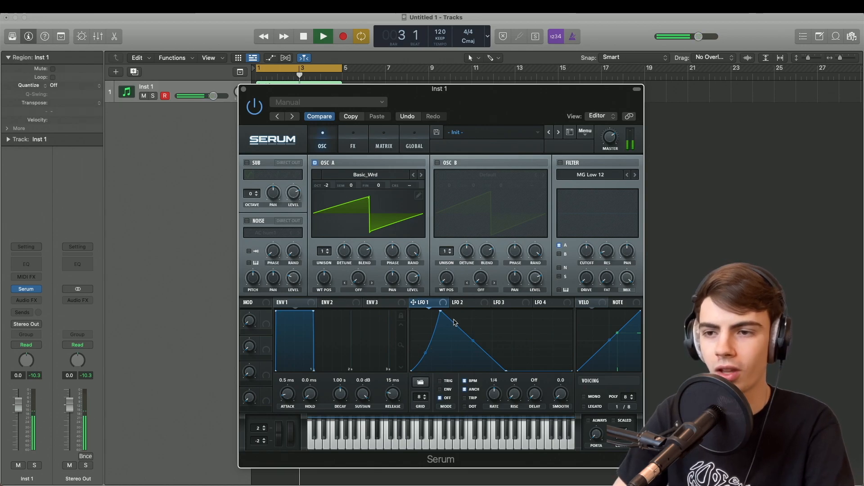
key("space")
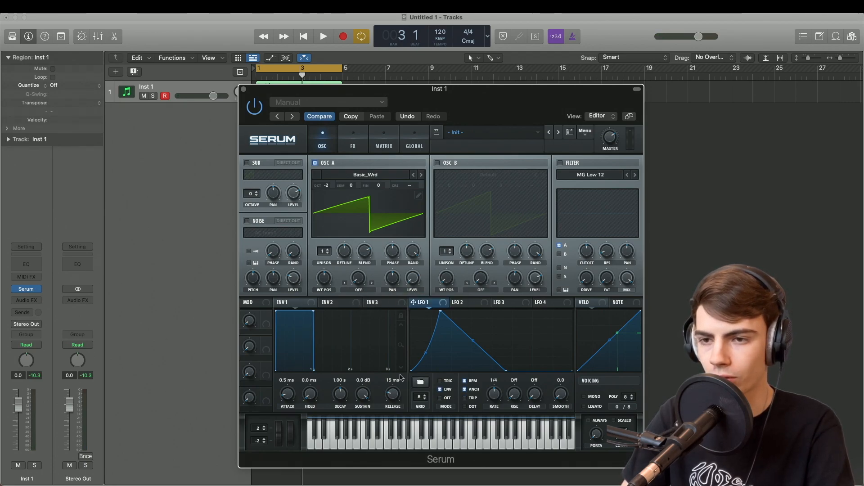
key("space")
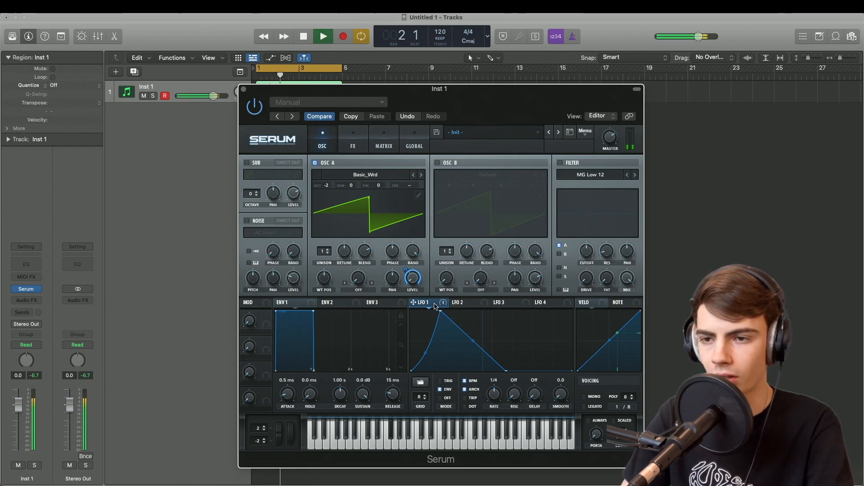
mouse_move(415, 284)
key("space")
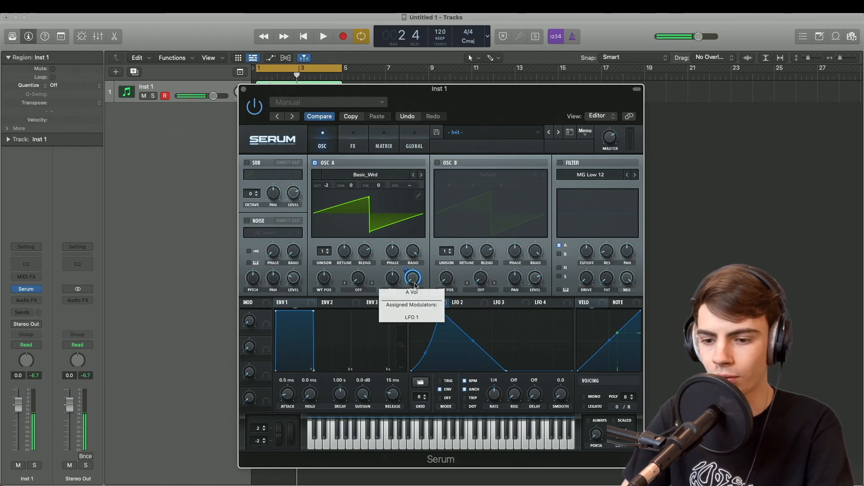
Enable oscillator B with the Spectral wavetable Grimace [SN], raise its wavetable position and audition the loop.
left_click(449, 165)
left_click(474, 177)
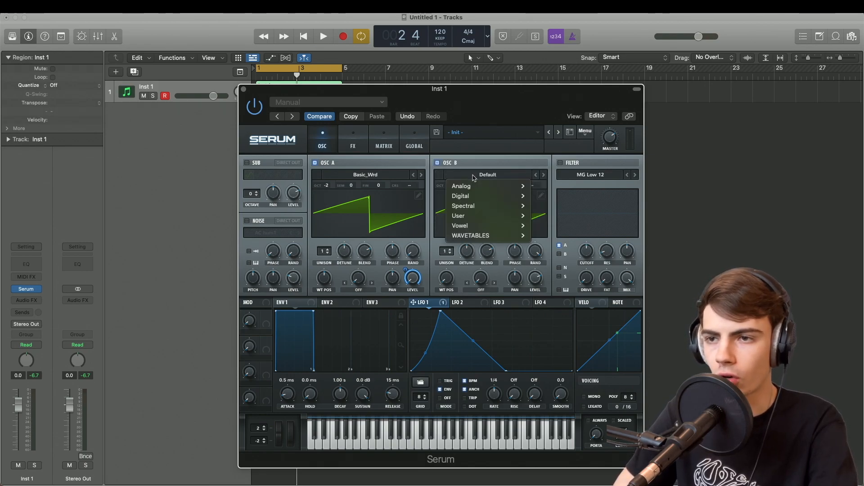
mouse_move(491, 206)
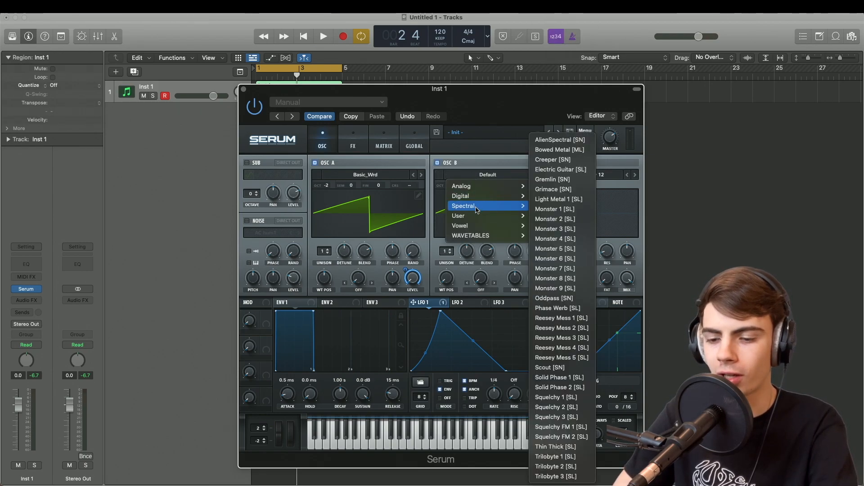
left_click(564, 191)
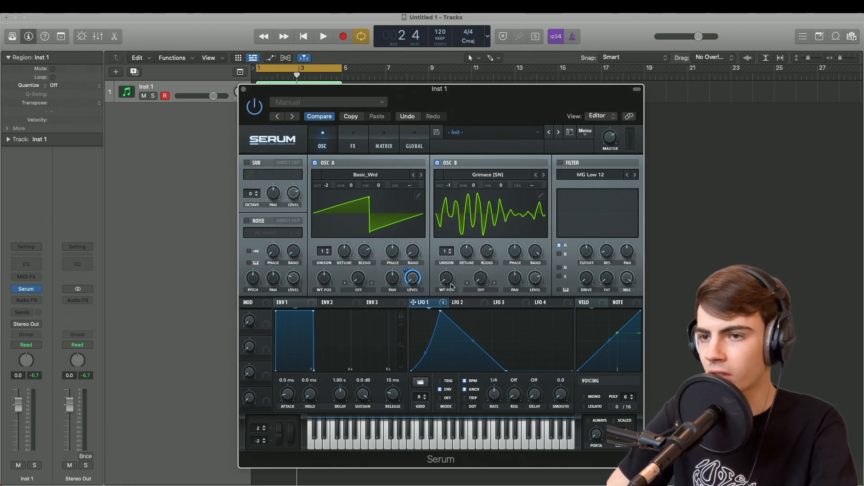
left_click_drag(448, 289, 450, 262)
key("space")
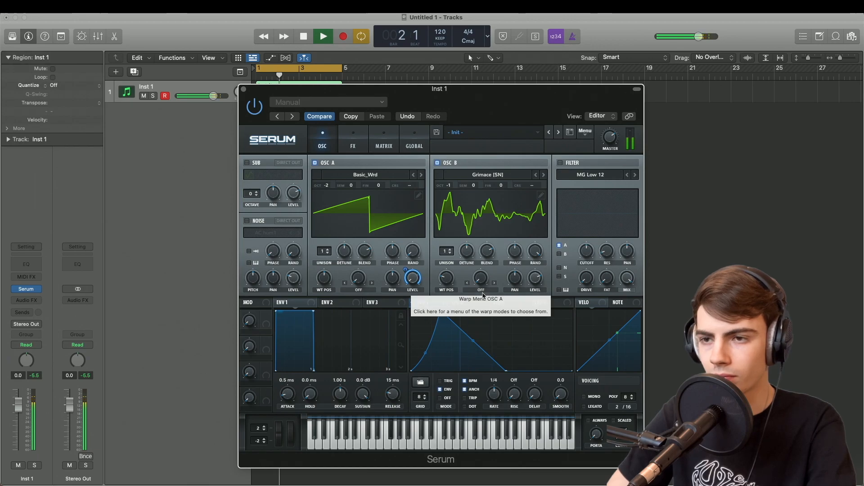
key("space")
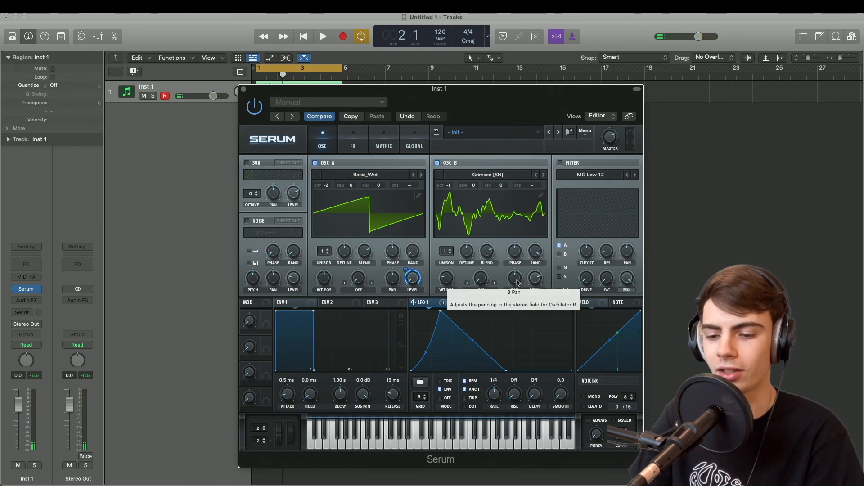
Set oscillator B's warp mode to Bend + and modulate the warp amount with LFO 1.
left_click(482, 290)
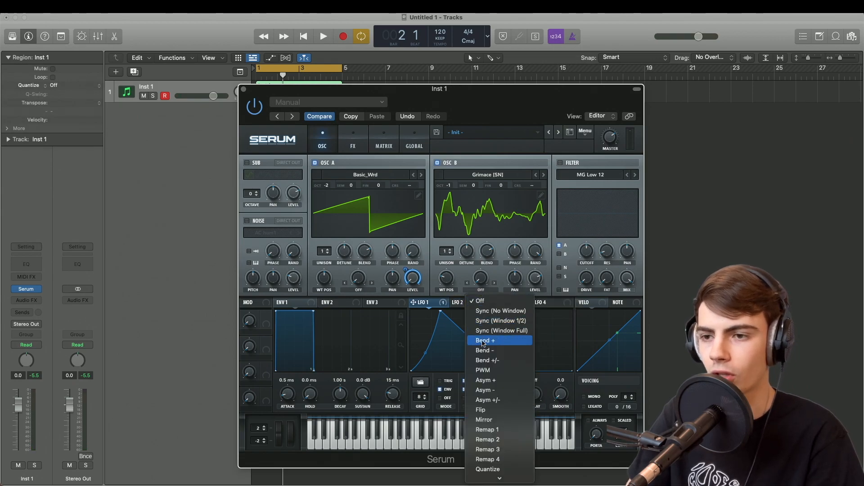
left_click(484, 341)
left_click_drag(423, 307, 473, 280)
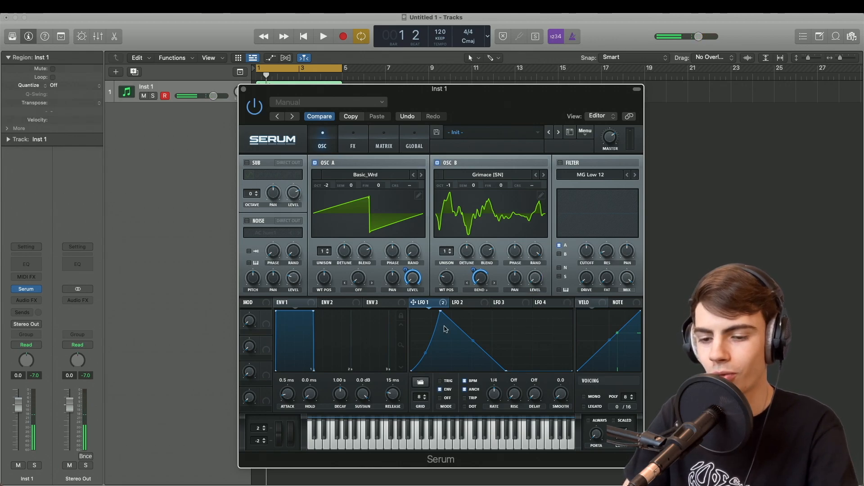
Modulate oscillator B's level with LFO 1 and audition the loop.
left_click_drag(413, 302, 536, 279)
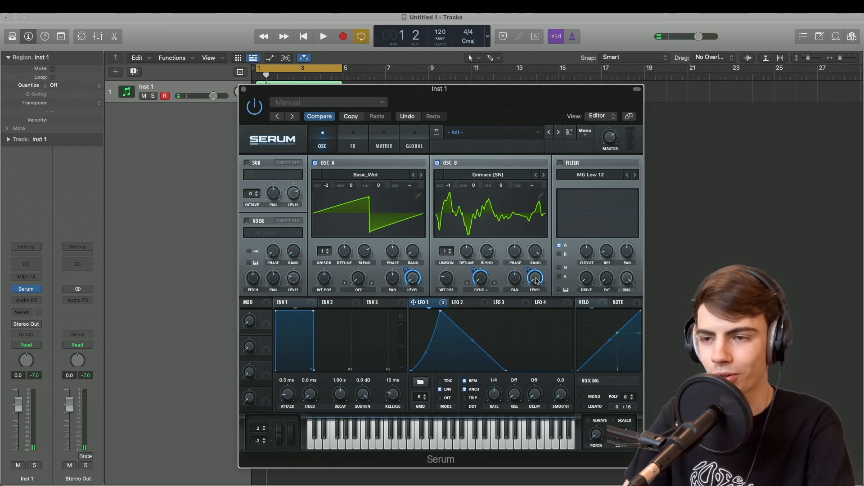
key("space")
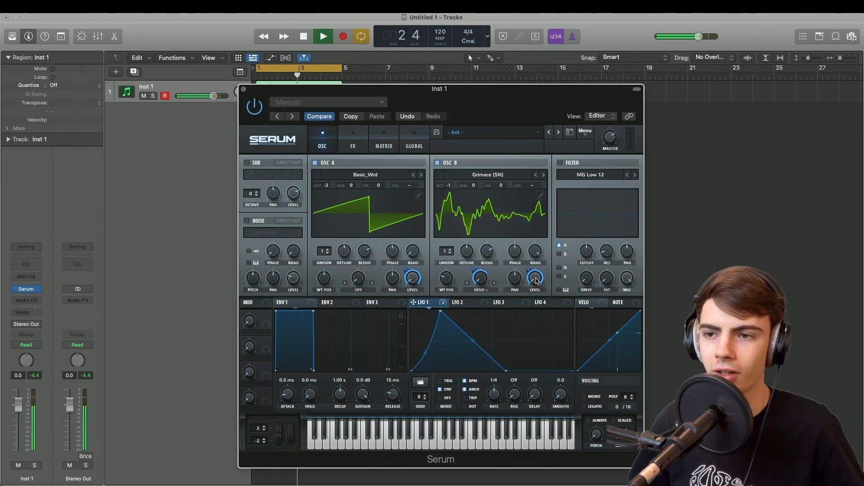
key("space")
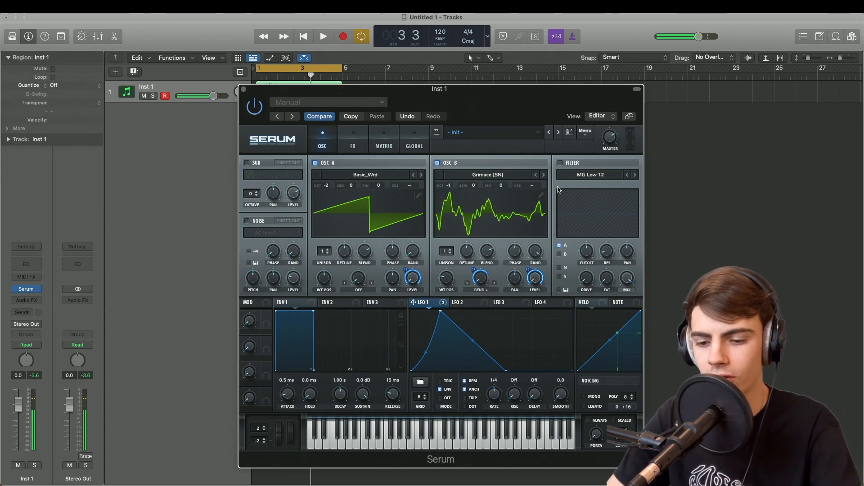
Enable the MG Low 12 filter for oscillators A and B and turn down oscillator B's phase randomness.
left_click(560, 162)
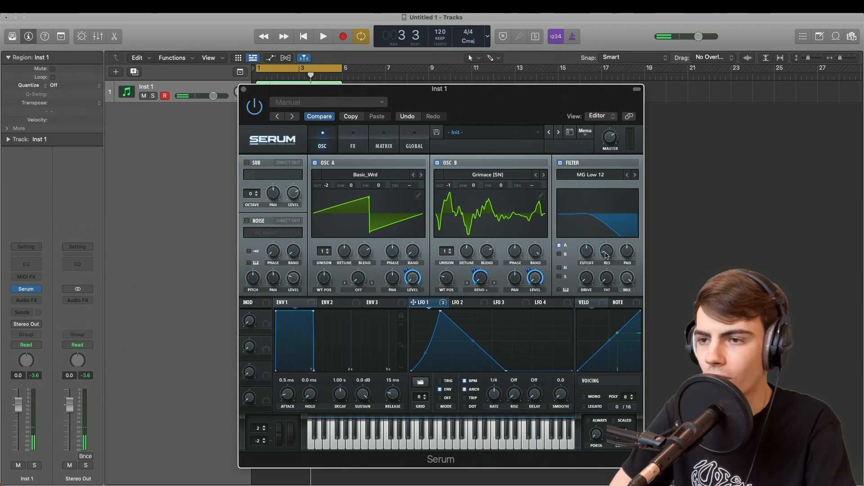
left_click(559, 254)
left_click_drag(536, 253, 535, 368)
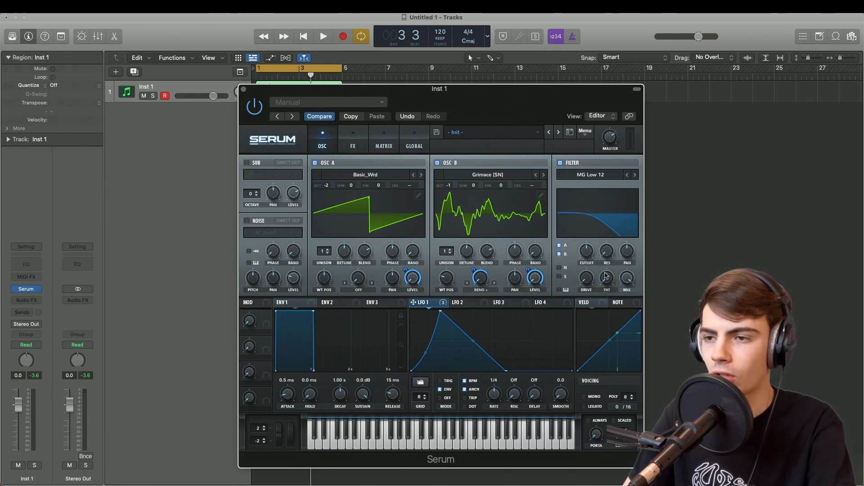
Lower the filter cutoff, modulate it with LFO 1 and audition the loop.
left_click_drag(583, 246, 583, 273)
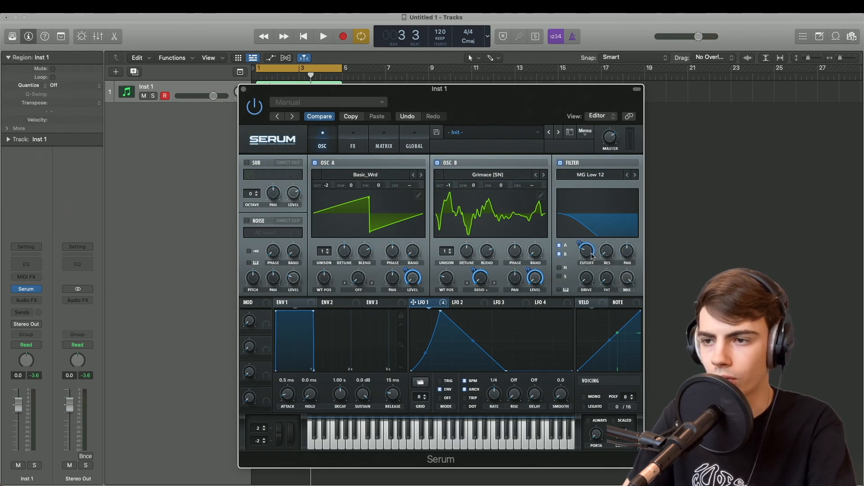
key("space")
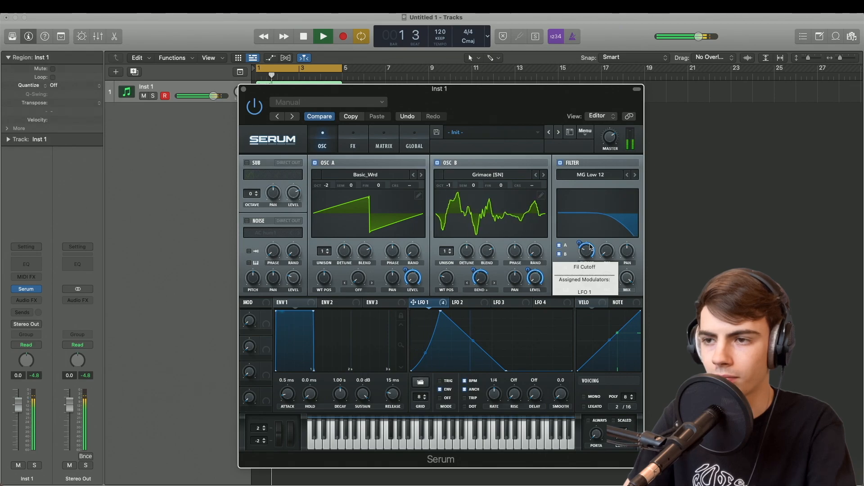
key("space")
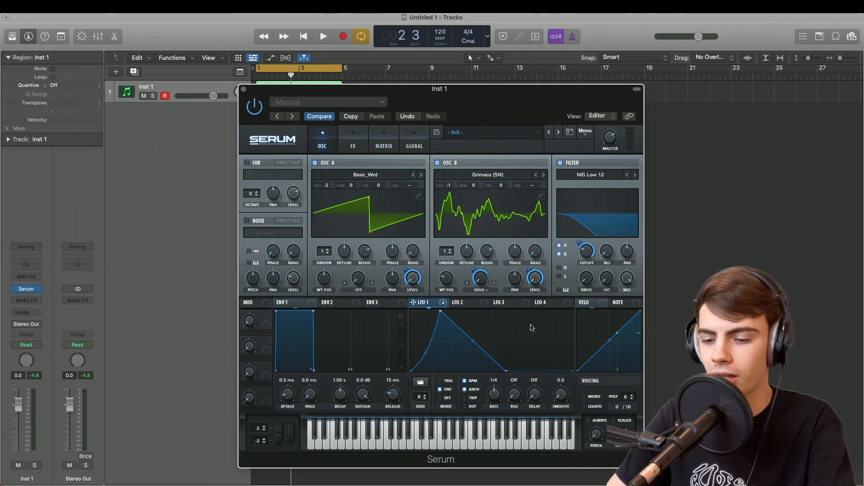
Enable the sub oscillator at octave -1, modulate its level with LFO 1 and audition the loop.
left_click(248, 163)
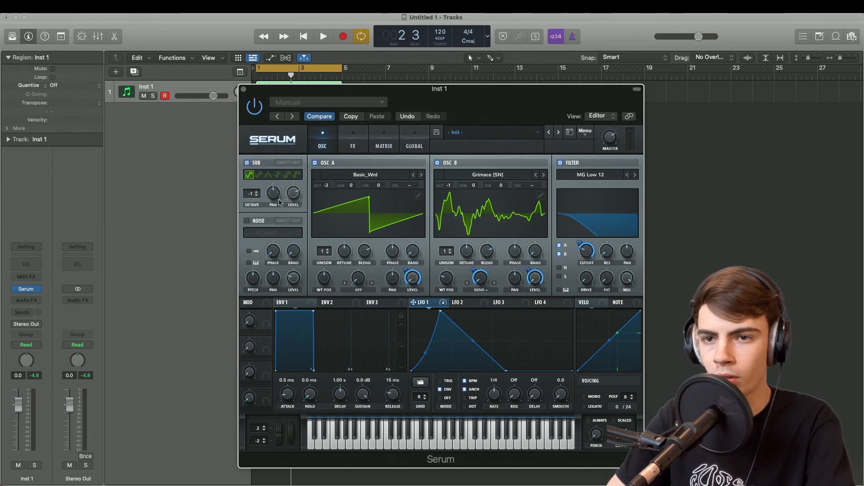
left_click_drag(445, 307, 294, 194)
key("space")
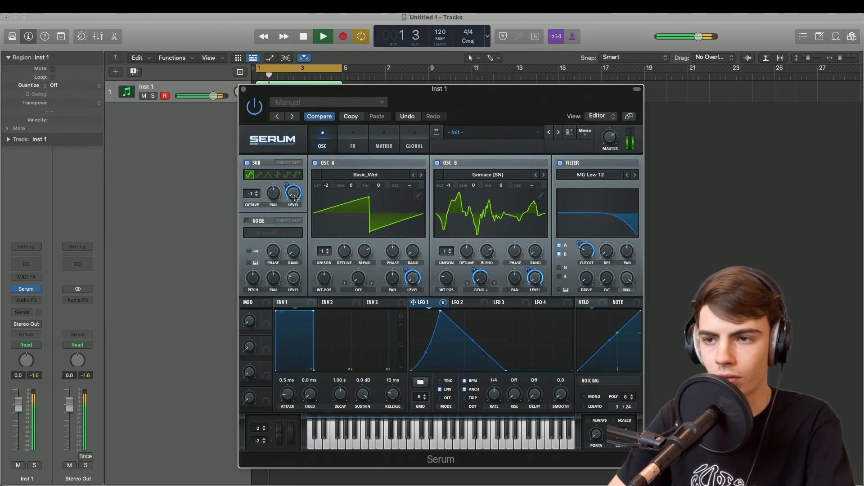
key("space")
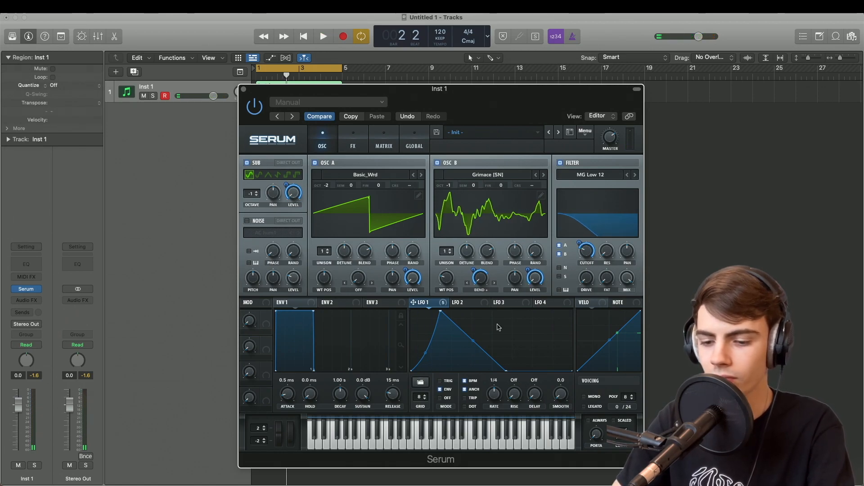
Put LFO 2 in envelope mode and route it to the fine tuning of oscillators A (about 54) and B.
left_click(466, 303)
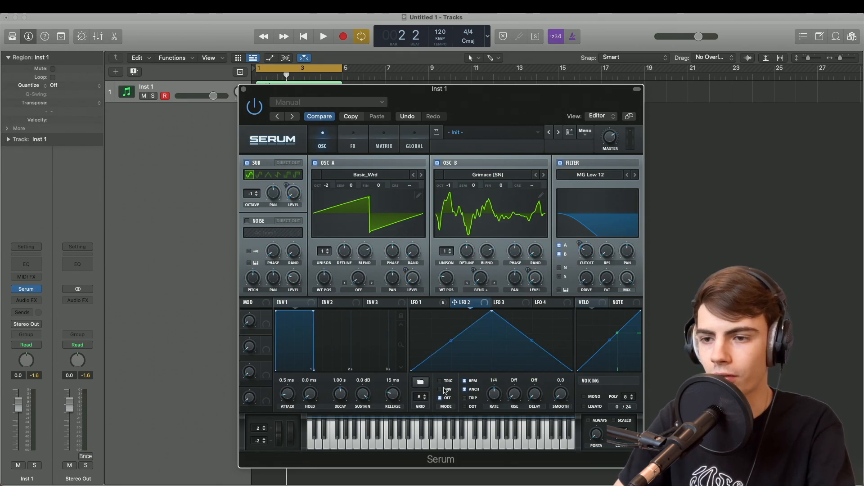
mouse_move(445, 389)
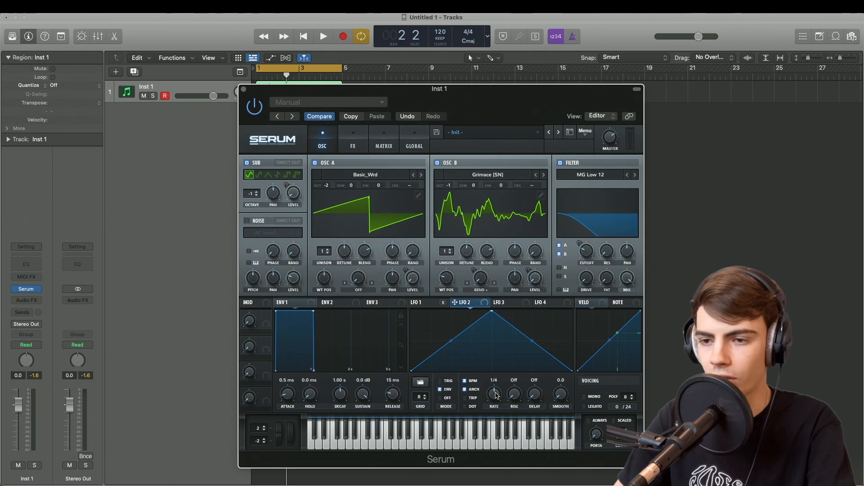
mouse_move(496, 395)
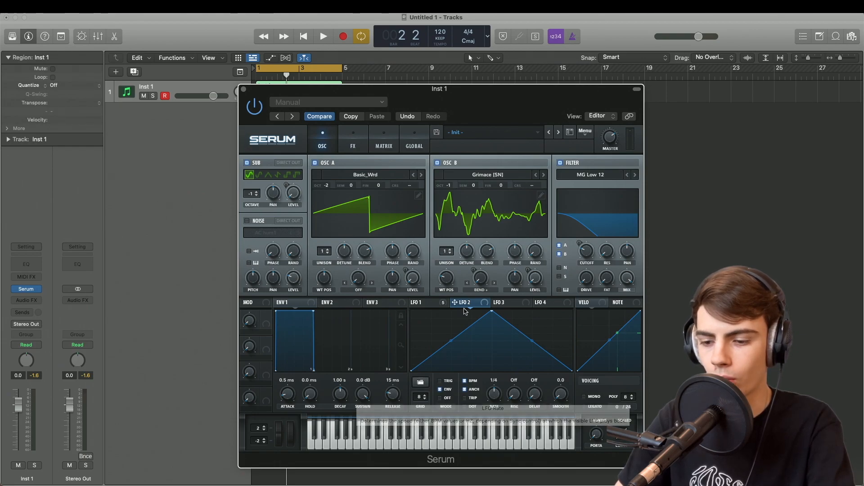
left_click_drag(379, 187, 390, 199)
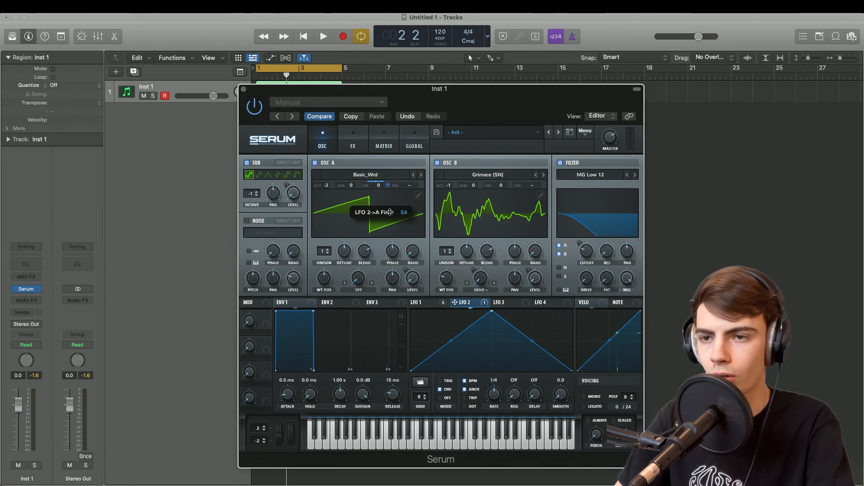
left_click_drag(470, 306, 512, 215)
Play the loop and try LFO 2 at a 1/8 rate before returning it to 1/4.
key("space")
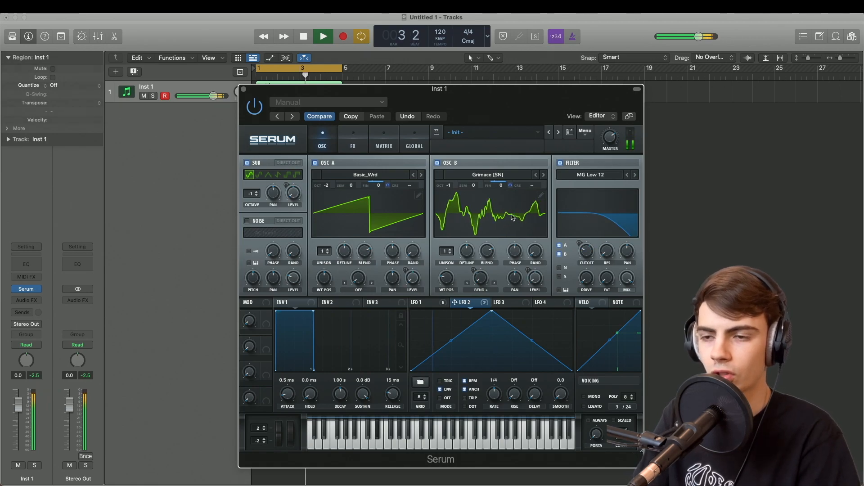
left_click_drag(495, 395, 497, 387)
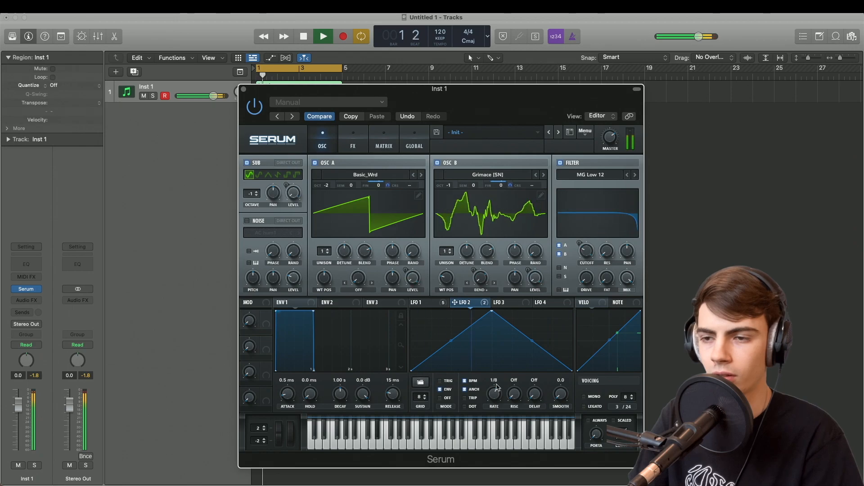
left_click_drag(496, 397, 498, 405)
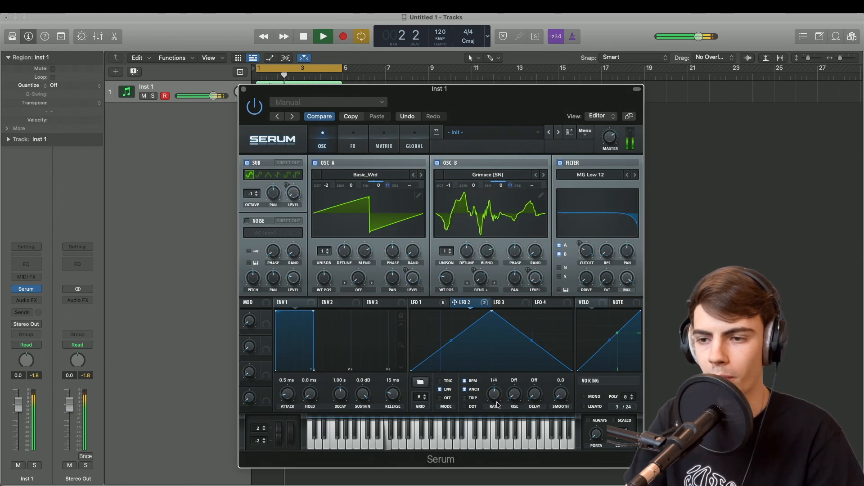
key("space")
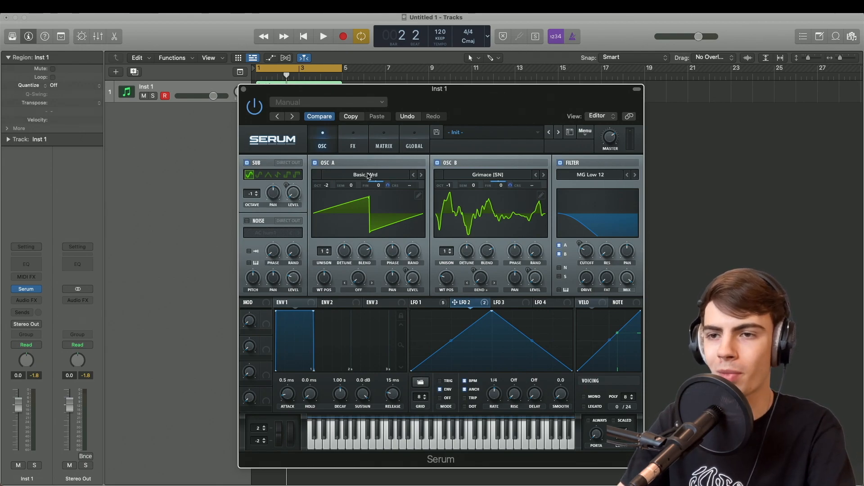
Enable the Filter effect and place it first in the effects chain.
left_click(423, 302)
left_click(345, 144)
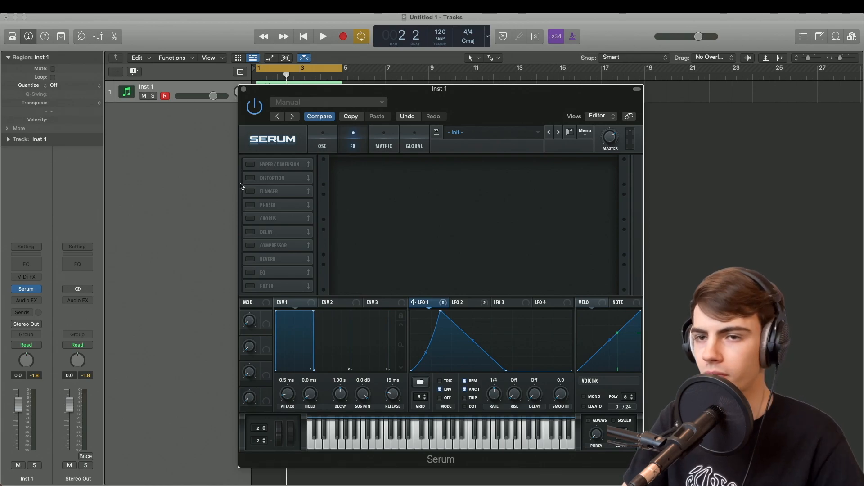
left_click(251, 286)
left_click_drag(252, 287, 255, 165)
Set the Filter effect's type to Combs from the Misc filters.
left_click(389, 171)
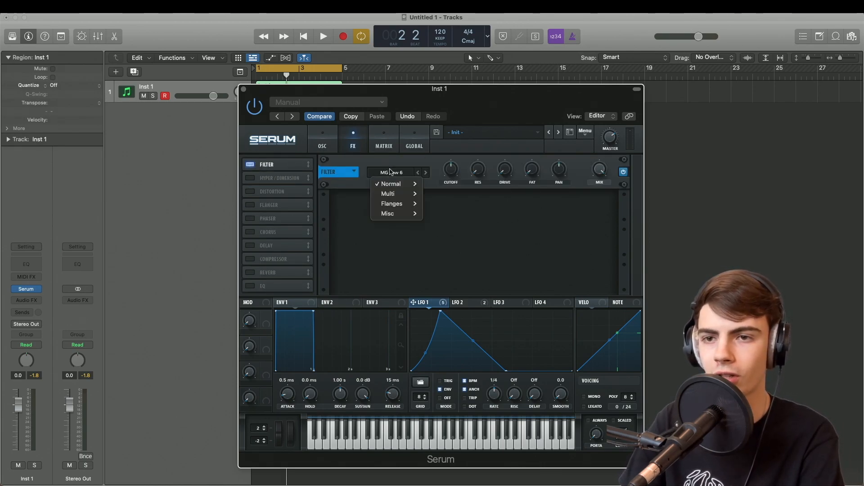
mouse_move(395, 214)
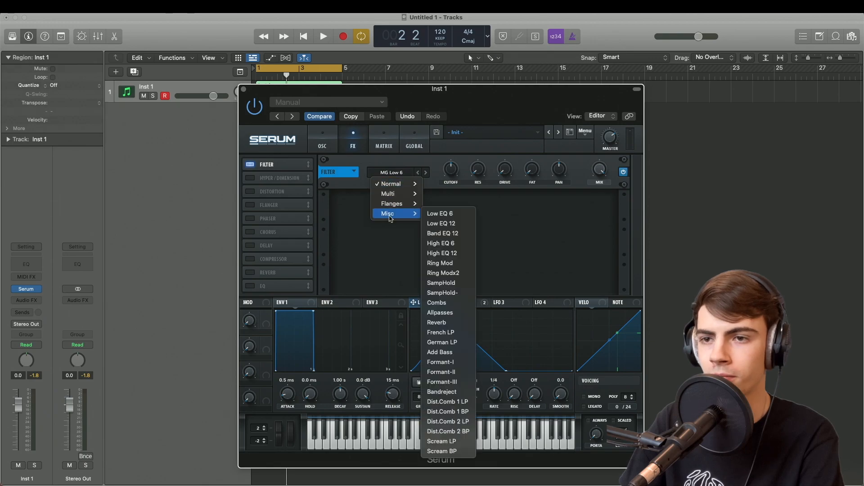
left_click(442, 303)
left_click(391, 173)
mouse_move(392, 214)
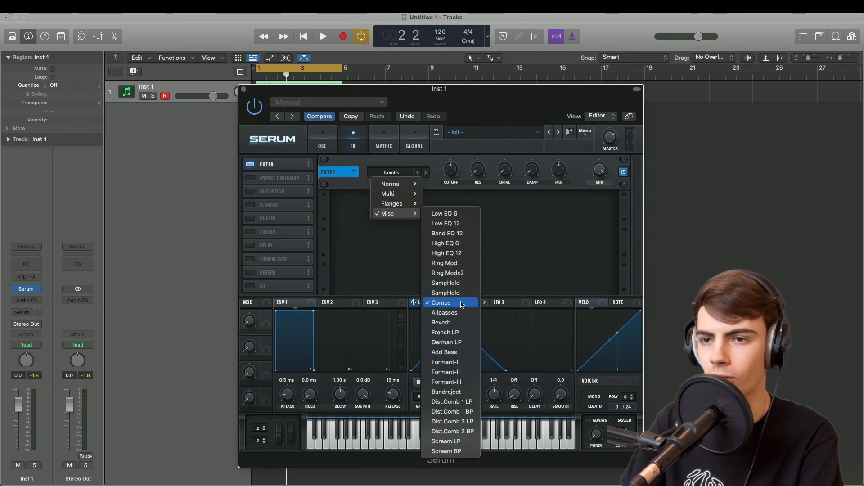
left_click(468, 198)
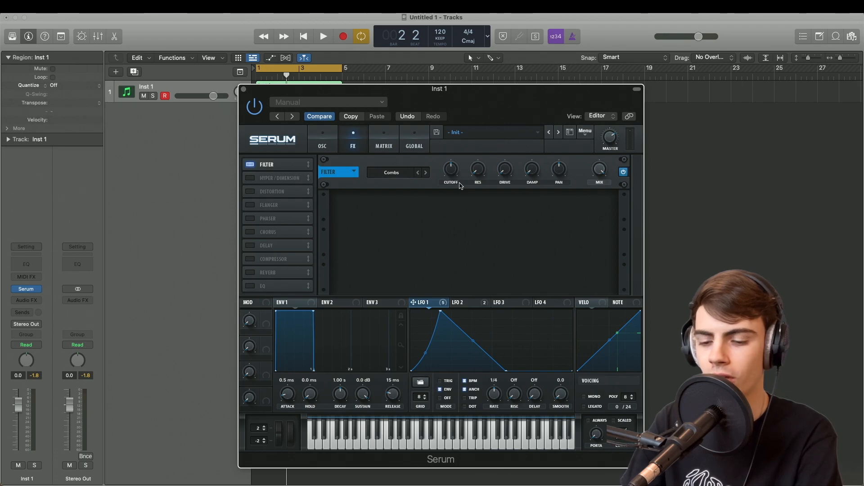
Lower the comb filter's cutoff, raise its resonance to around halfway, audition the loop and add a little drive.
mouse_move(453, 170)
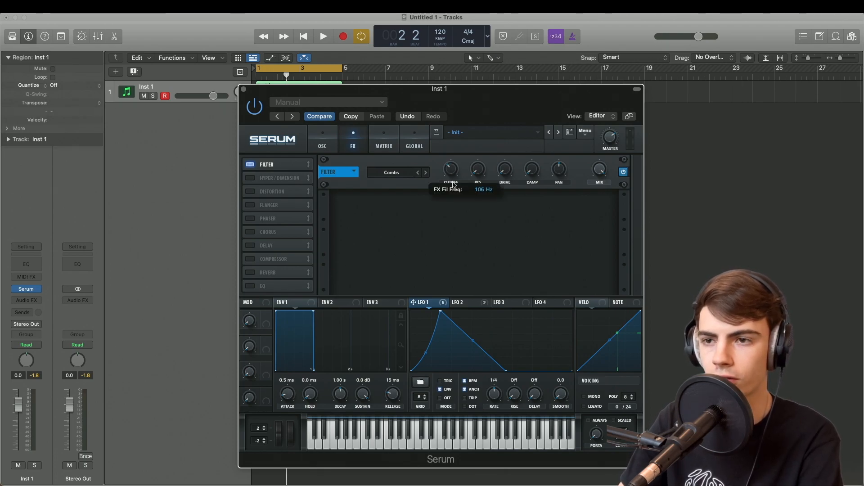
left_click_drag(454, 202, 455, 200)
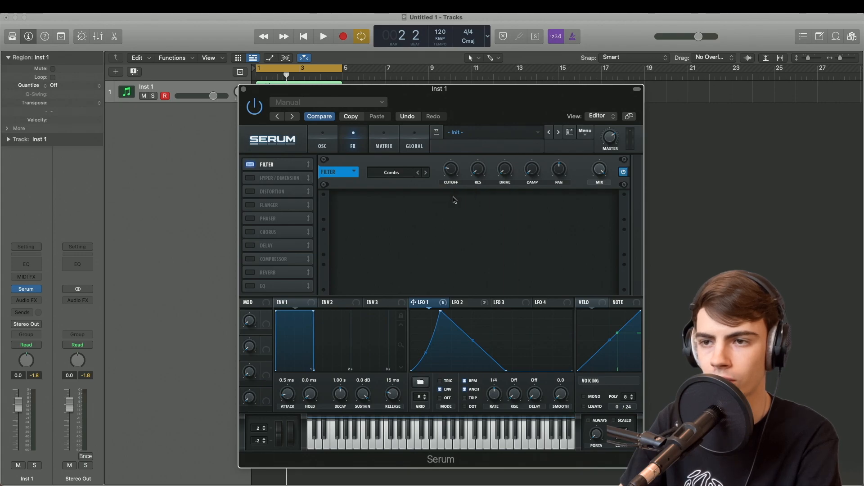
left_click_drag(478, 172, 482, 121)
key("space")
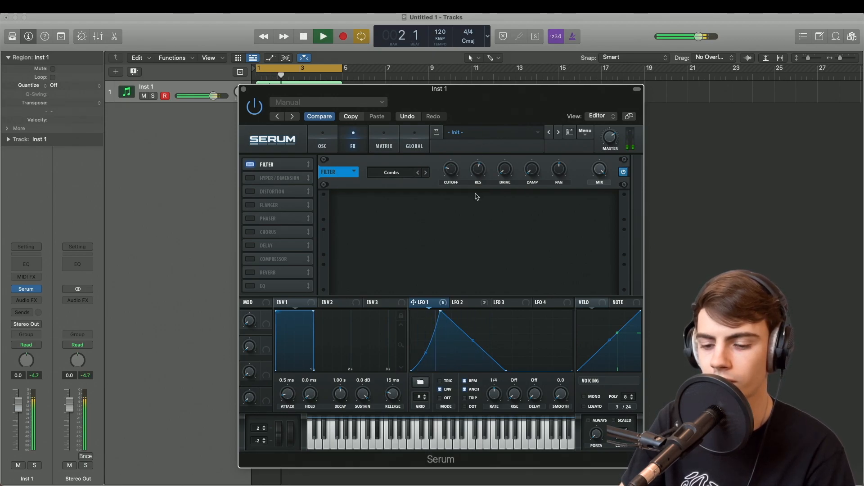
key("space")
left_click_drag(506, 171, 509, 169)
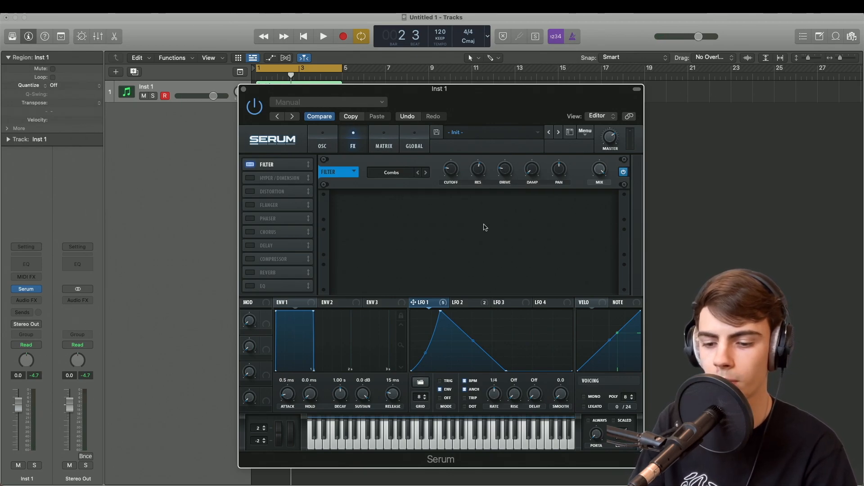
Enable the Compressor effect and adjust its makeup gain while auditioning the loop, trying about 3.4 dB.
left_click(249, 259)
key("space")
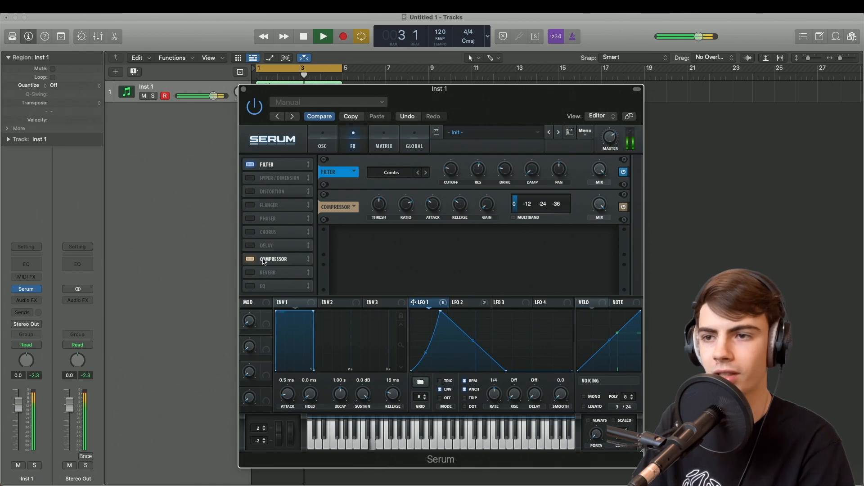
key("space")
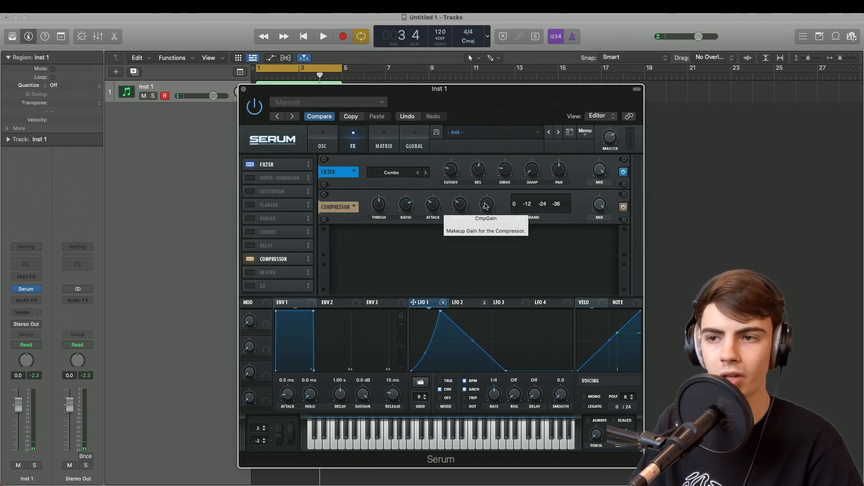
left_click_drag(485, 207, 485, 198)
key("space")
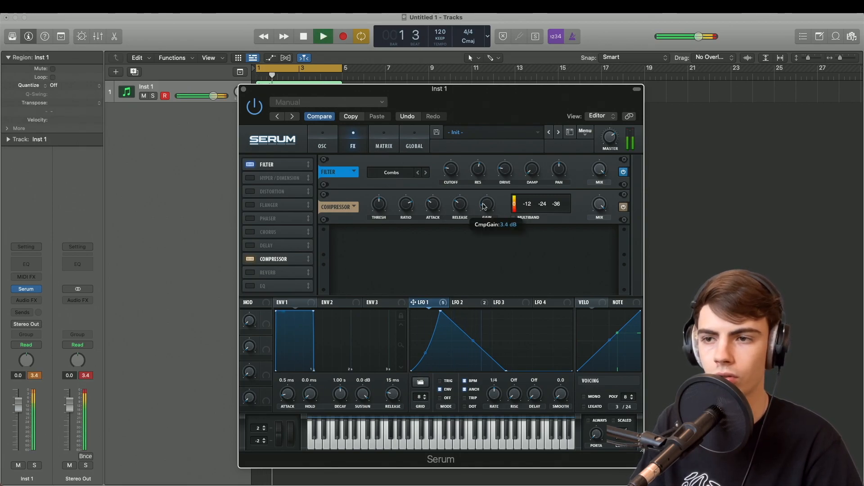
Compare the output peak level with the Compressor bypassed and re-enabled, resetting the peak meter each time.
left_click(84, 378)
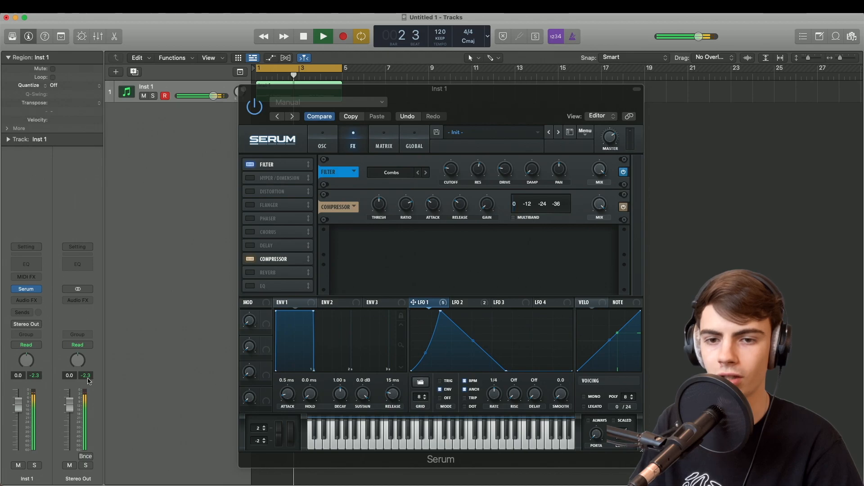
left_click(250, 260)
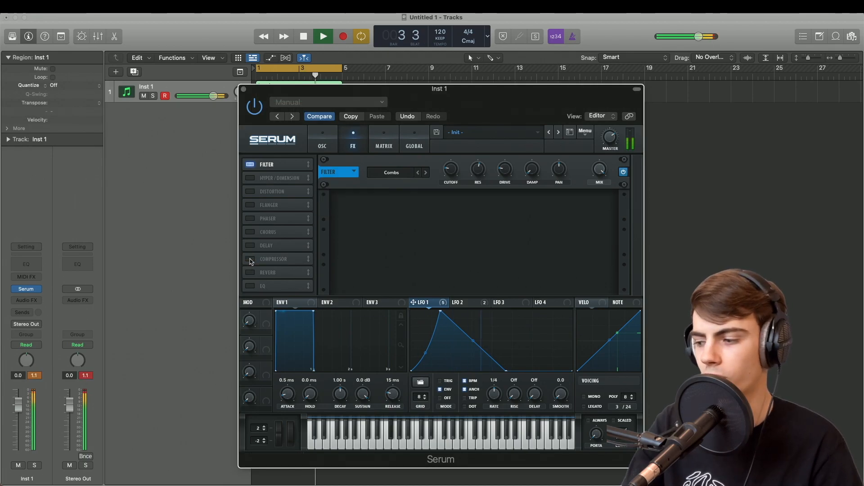
left_click(82, 388)
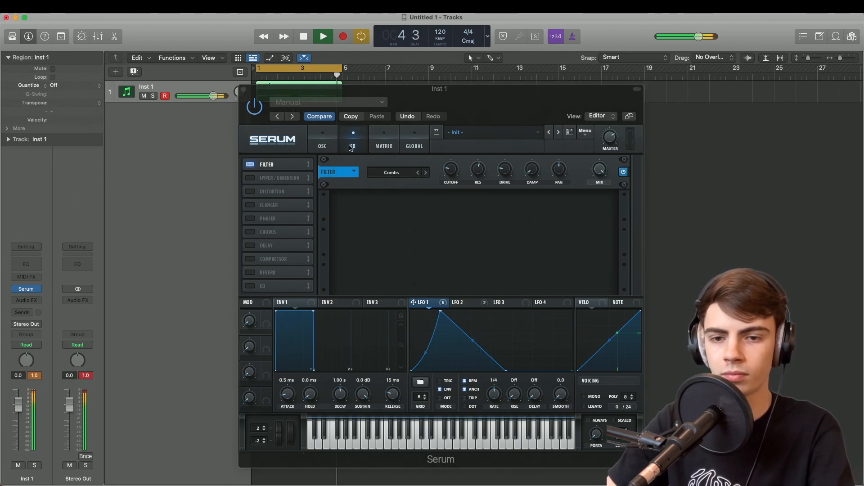
left_click(251, 260)
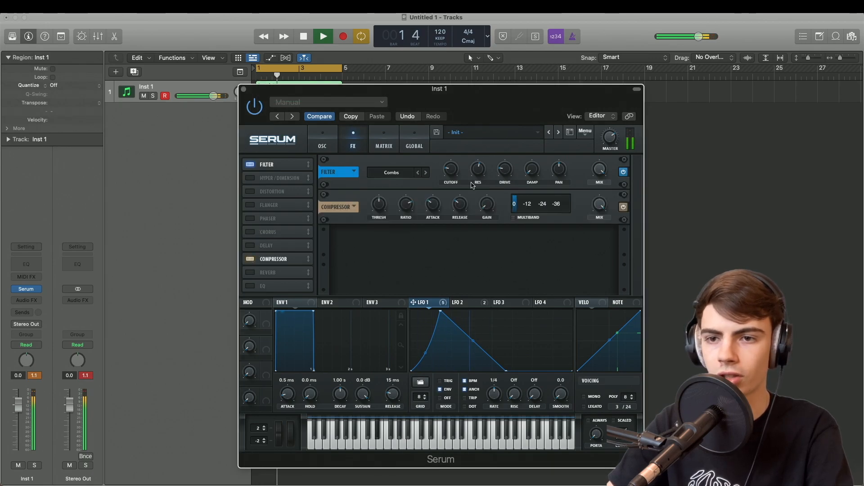
left_click(85, 377)
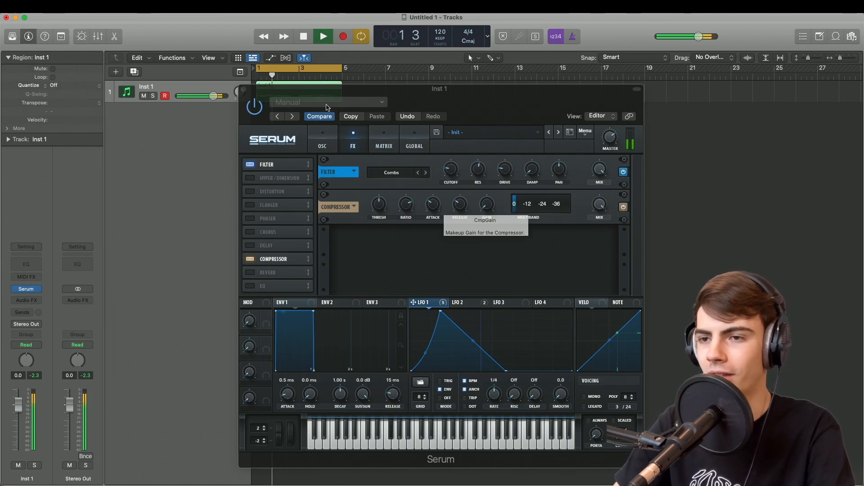
Place the Compressor directly after the Filter in the effects chain, then stop playback and close Serum.
left_click_drag(273, 259, 280, 179)
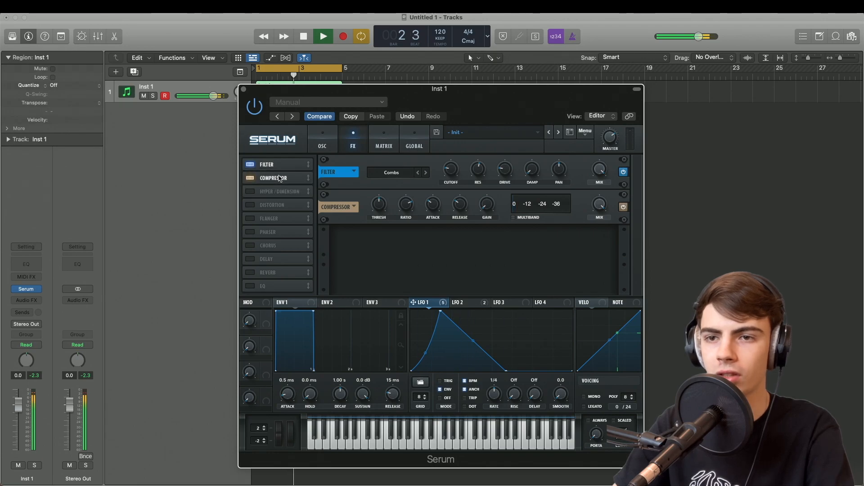
key("space")
left_click(244, 89)
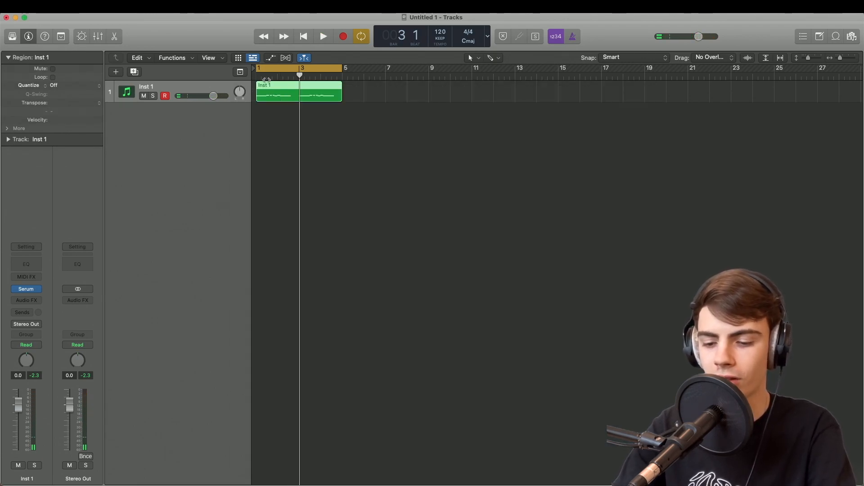
Set the Inst 1 channel to No Output and add a Bus 1 send at 0 dB.
left_click(29, 324)
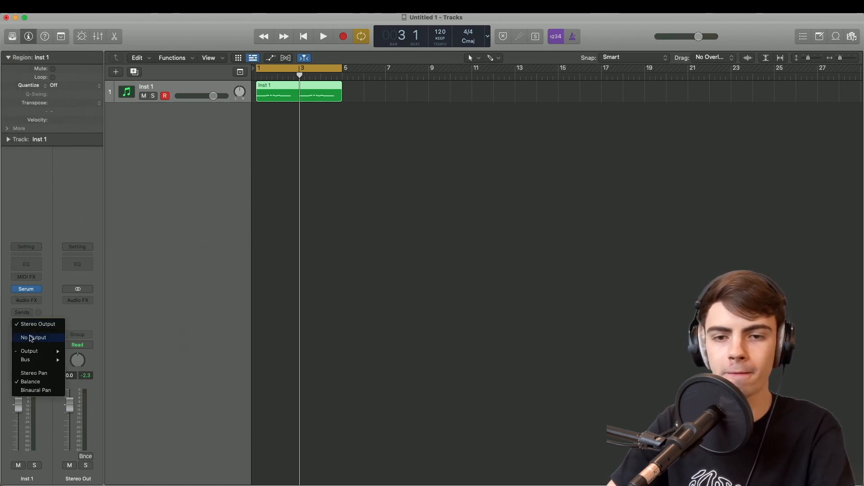
left_click(34, 338)
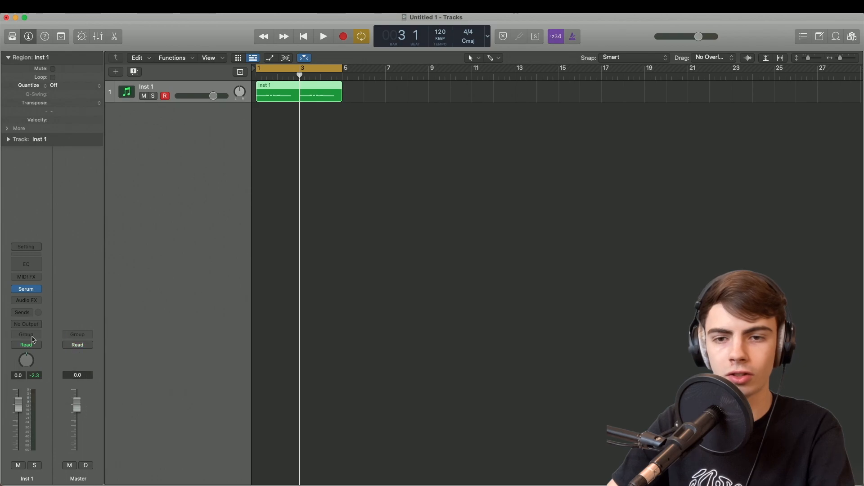
left_click(25, 315)
mouse_move(27, 325)
left_click(89, 147)
double_click(39, 308)
type("0")
key("Return")
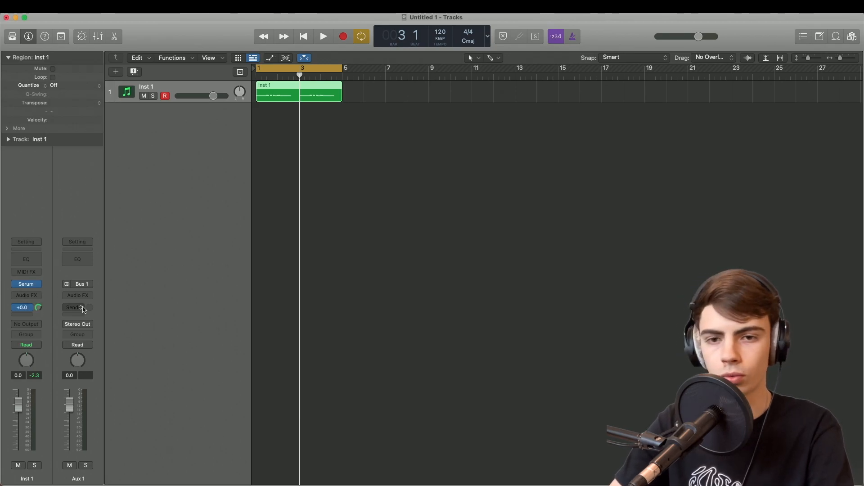
Add a Channel EQ to Aux 1 with a 48 dB/Oct low cut at about 206 Hz while the loop plays.
key("space")
left_click(77, 259)
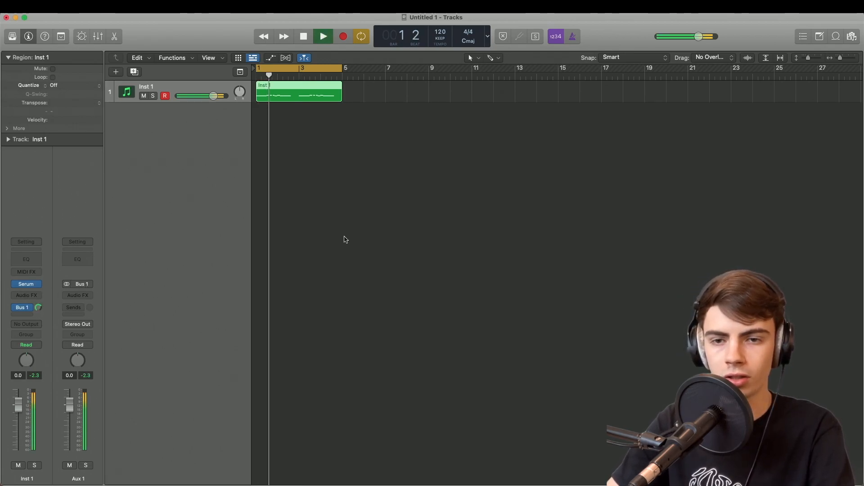
left_click_drag(288, 254, 445, 261)
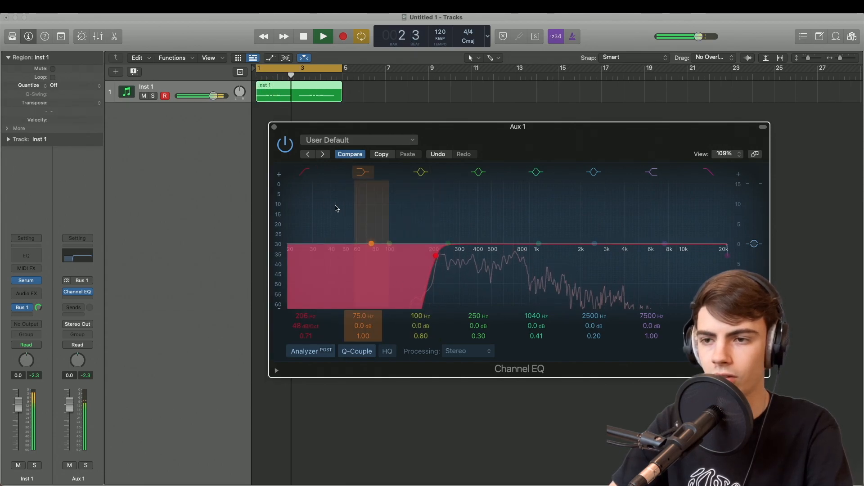
left_click(272, 126)
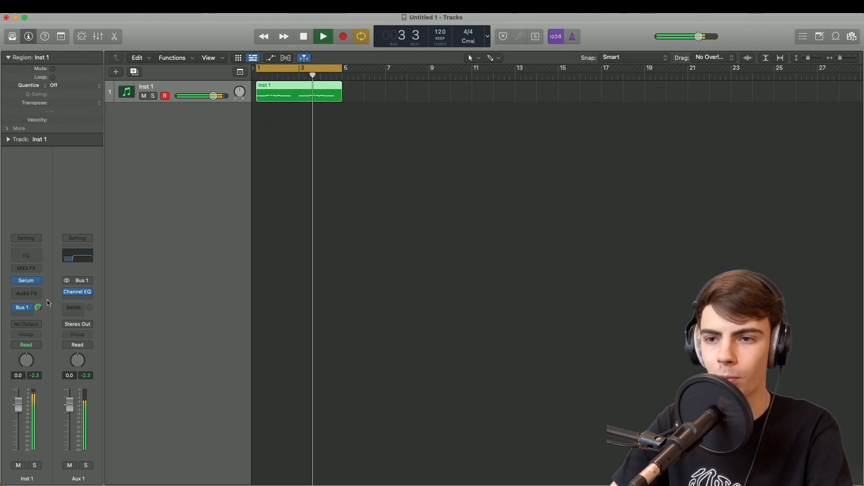
Add a second send from Inst 1 to Bus 2 at 0 dB.
left_click(22, 314)
mouse_move(36, 327)
left_click(88, 155)
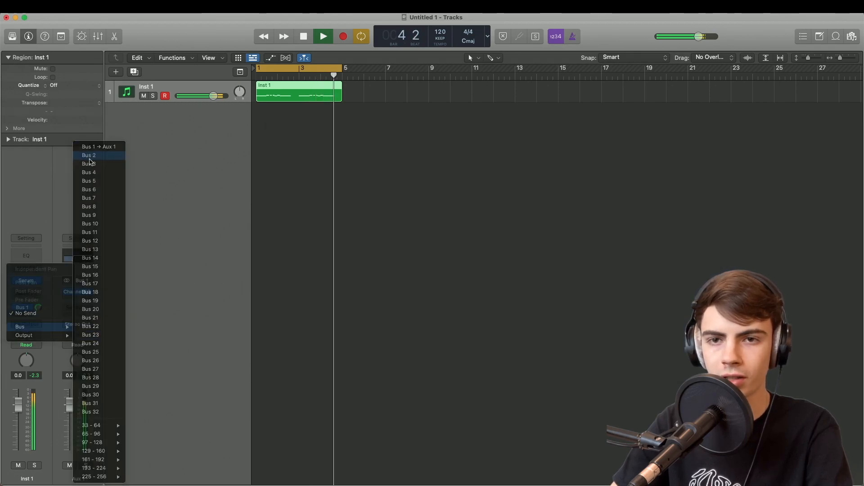
double_click(37, 309)
type("-")
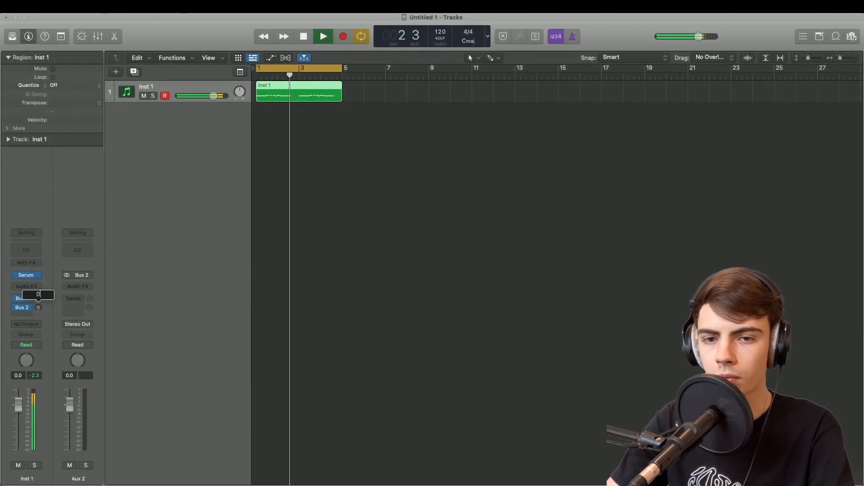
key("Return")
Add a Channel EQ to Aux 2 with a high cut at about 200 Hz.
left_click(78, 251)
left_click_drag(722, 247, 436, 255)
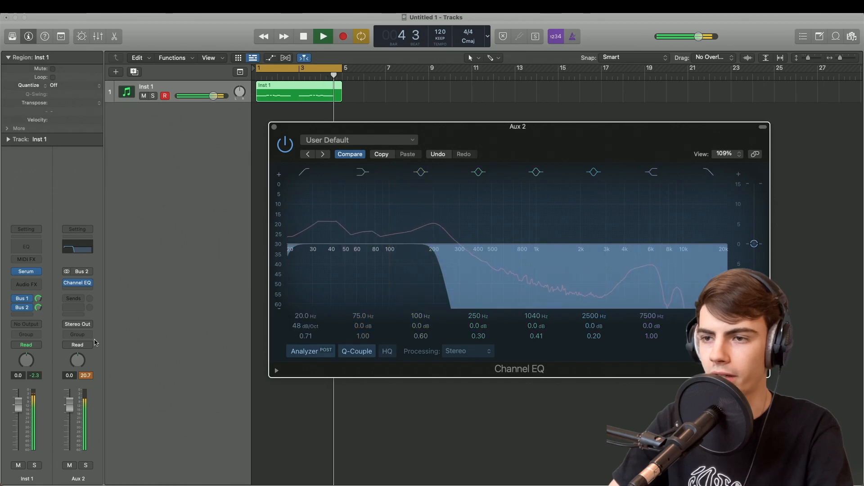
left_click(274, 127)
Create arrangement tracks for the Aux 1 and Aux 2 channel strips.
left_click(27, 299)
left_click(27, 299)
right_click(78, 481)
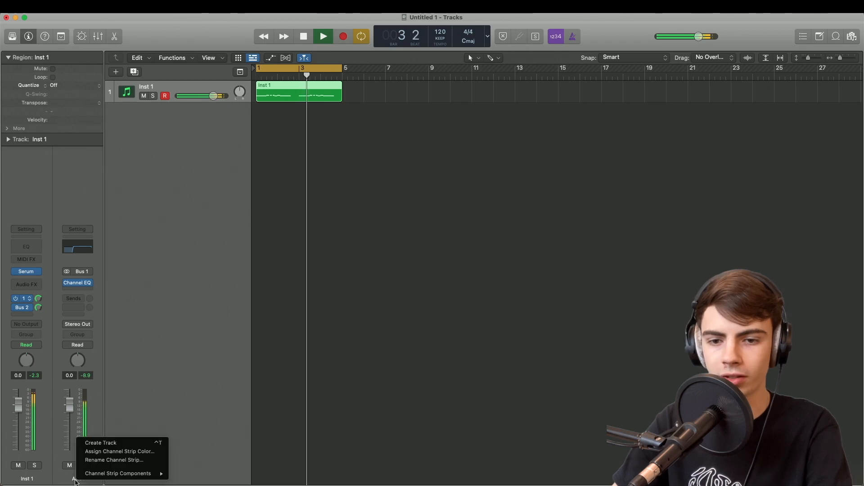
left_click(90, 442)
left_click(166, 86)
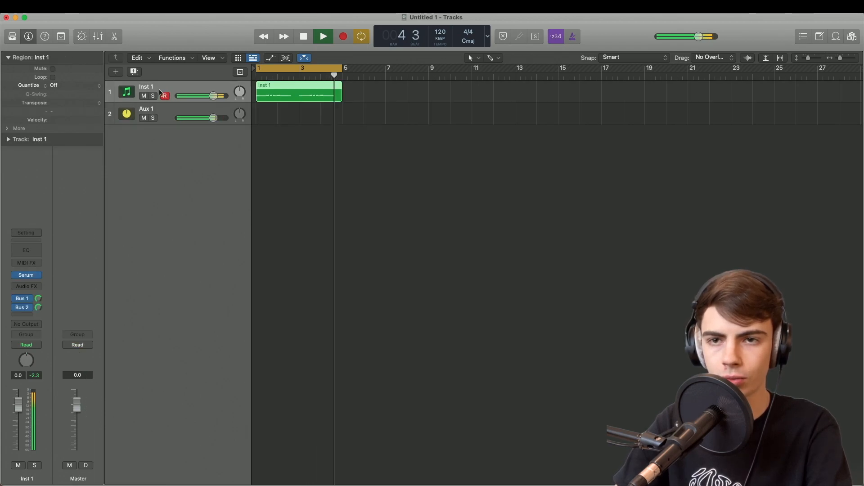
left_click(24, 308)
left_click(25, 312)
right_click(78, 479)
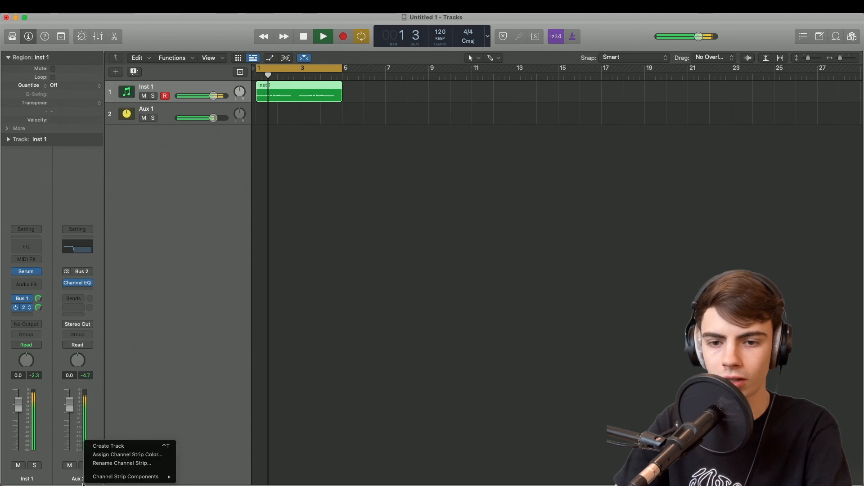
left_click(93, 444)
Solo the Aux 1 track and move it directly below Inst 1, above Aux 2.
left_click(160, 129)
key("s")
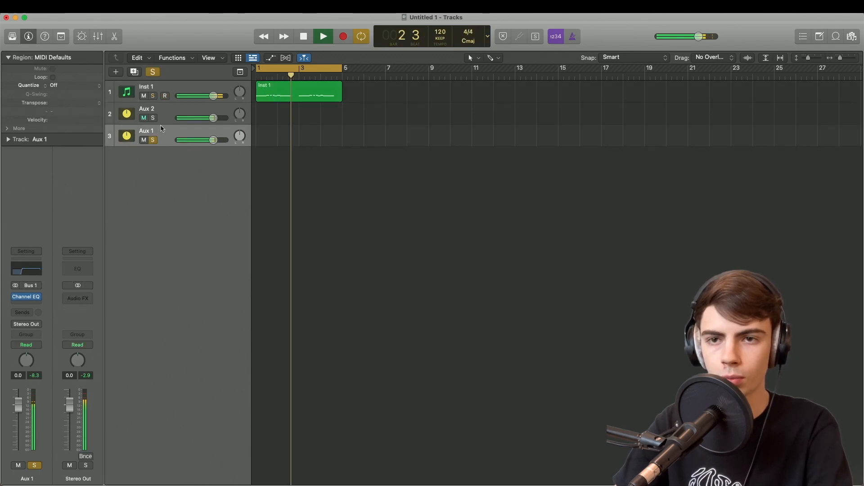
left_click_drag(159, 130, 159, 112)
Rename the Aux 1 track "No low end" and the Aux 2 track "low end".
double_click(146, 108)
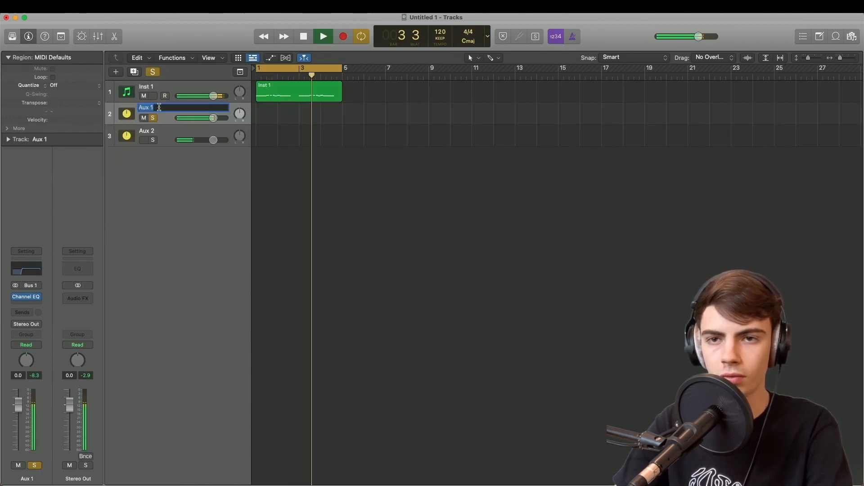
type("No low end")
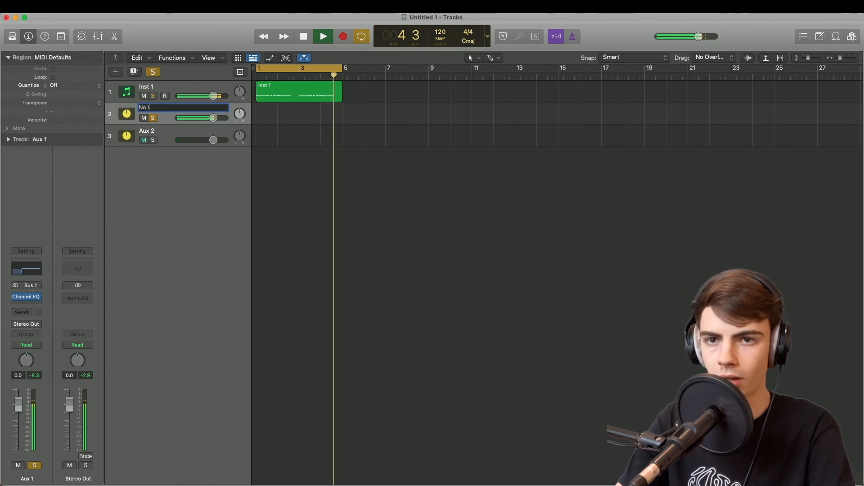
key("Return")
left_click(161, 132)
double_click(161, 132)
type("low end")
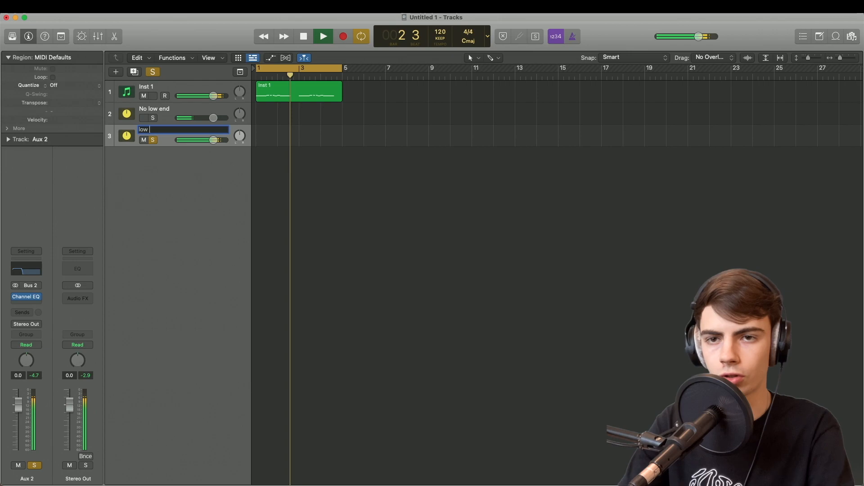
key("Return")
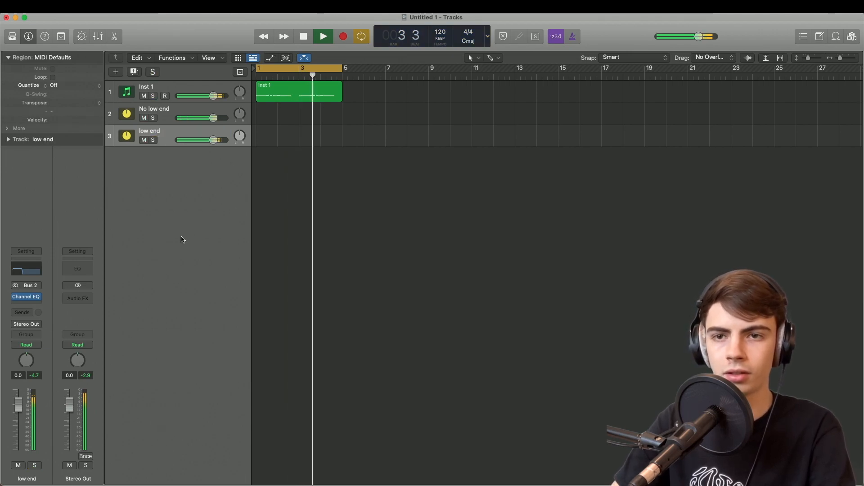
Stop playback and insert the Xfer Records OTT multiband compressor after the Channel EQ on the No low end track.
key("space")
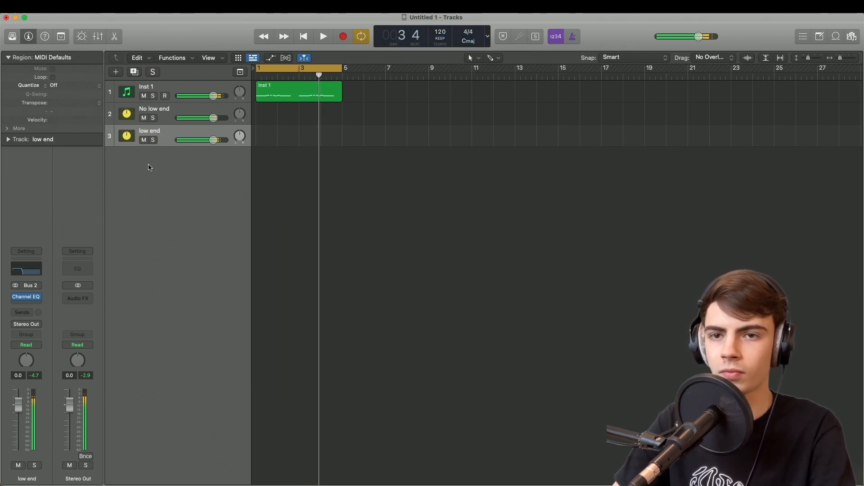
left_click(25, 304)
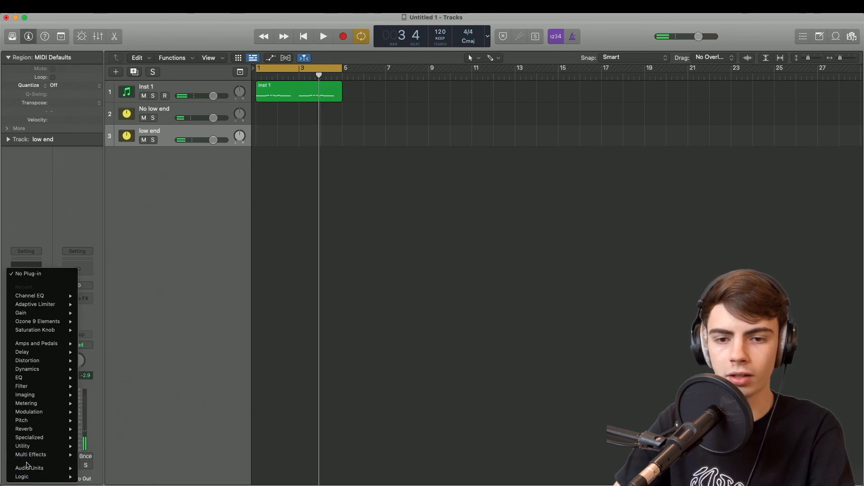
left_click(95, 350)
left_click(167, 118)
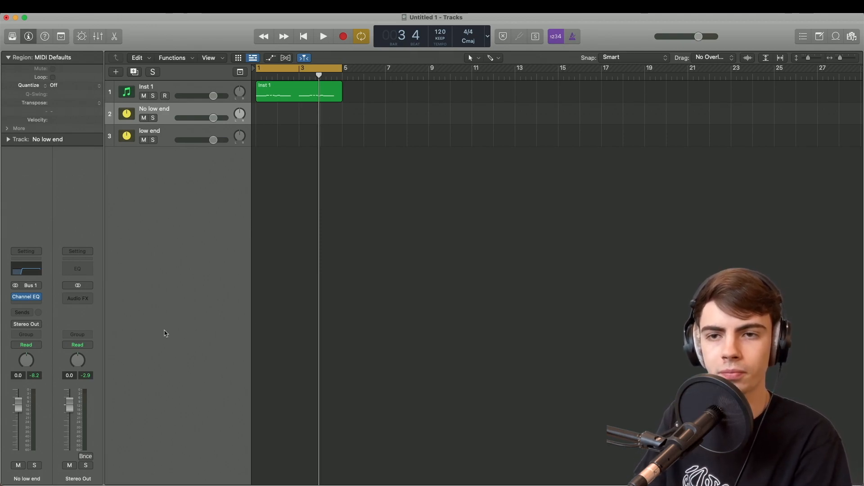
left_click(42, 305)
mouse_move(45, 468)
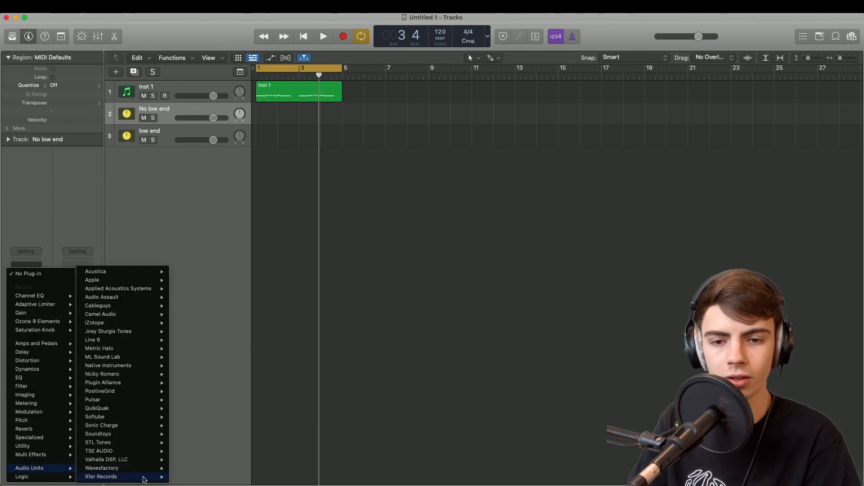
mouse_move(141, 452)
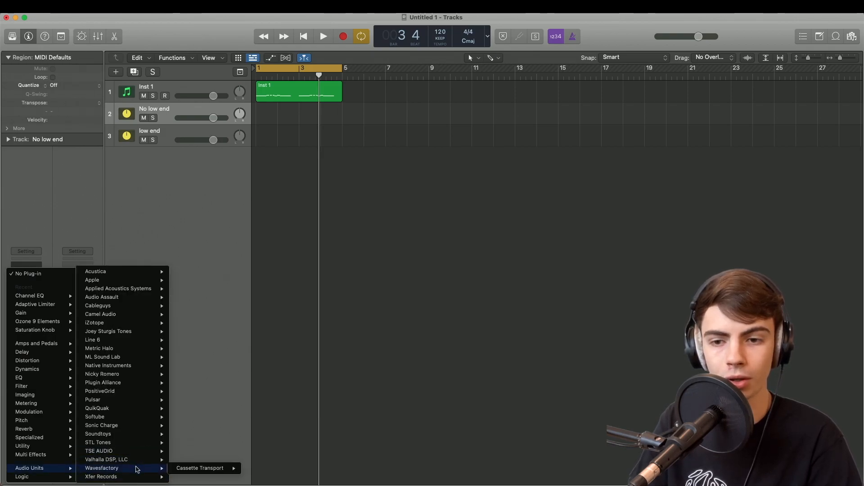
mouse_move(153, 477)
mouse_move(194, 468)
left_click(254, 470)
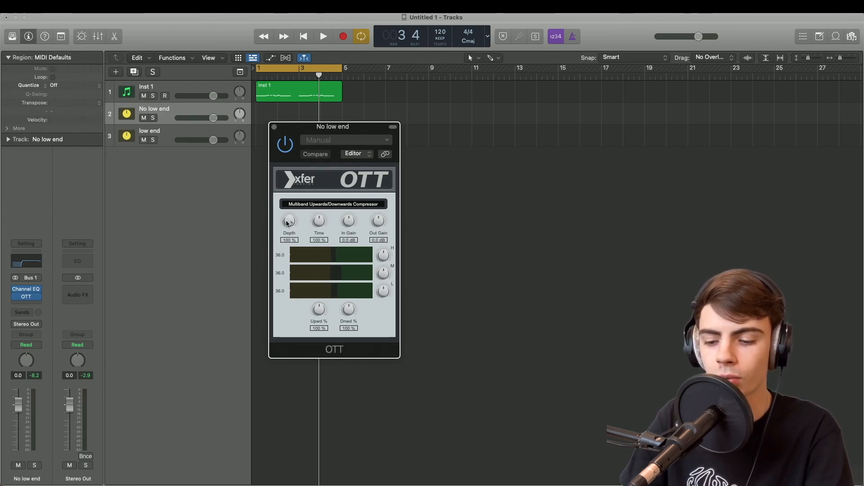
Set OTT's depth to 32 % and its output gain to 3.9 dB, audition the result, and close the plug-in.
left_click_drag(285, 246, 286, 271)
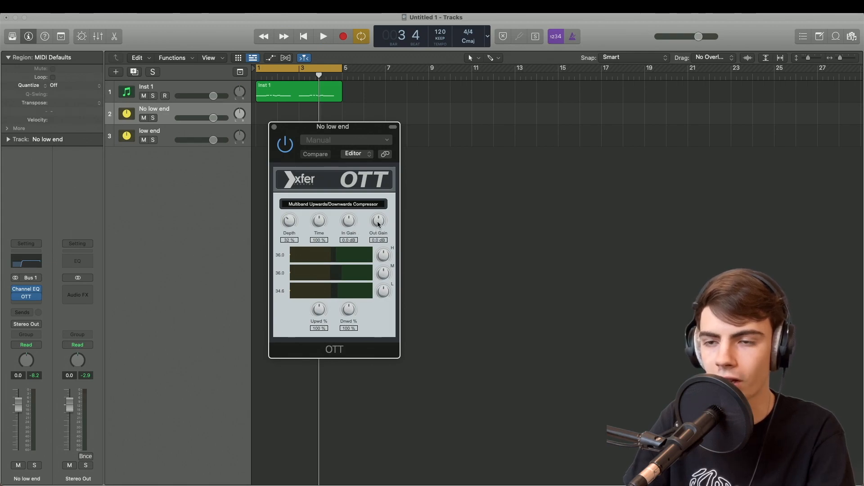
key("space")
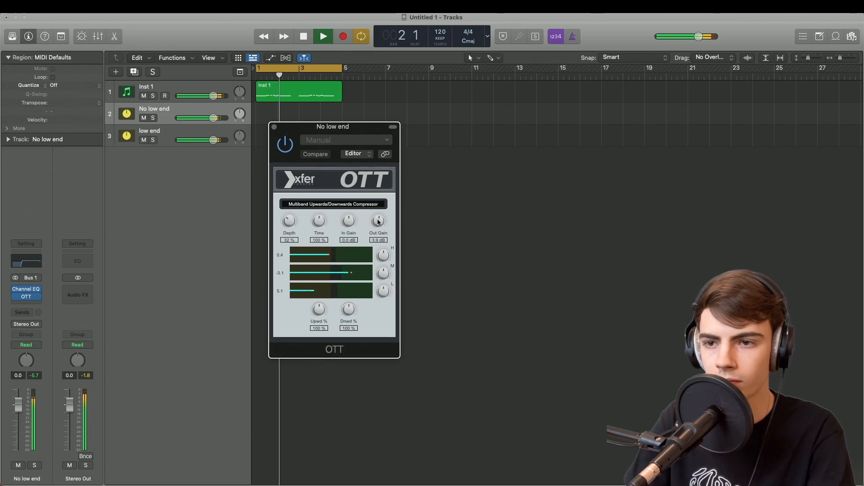
key("space")
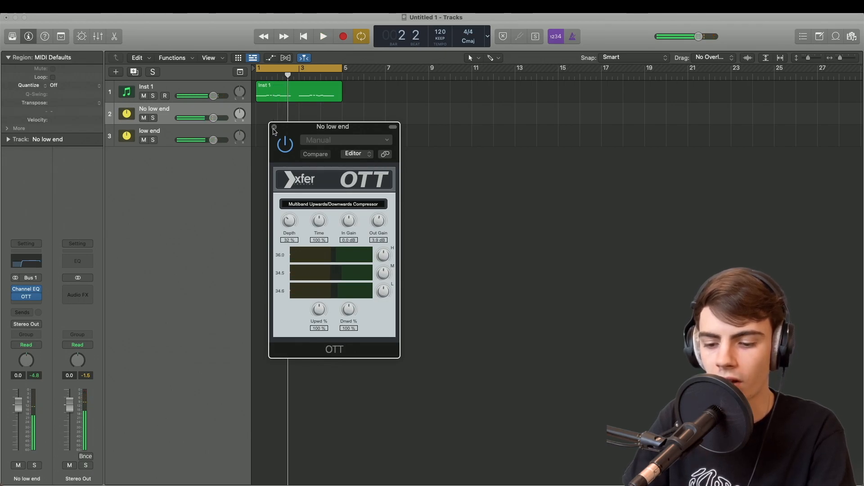
left_click(275, 128)
Insert the SerumFX plug-in after OTT on the No low end track.
left_click(24, 305)
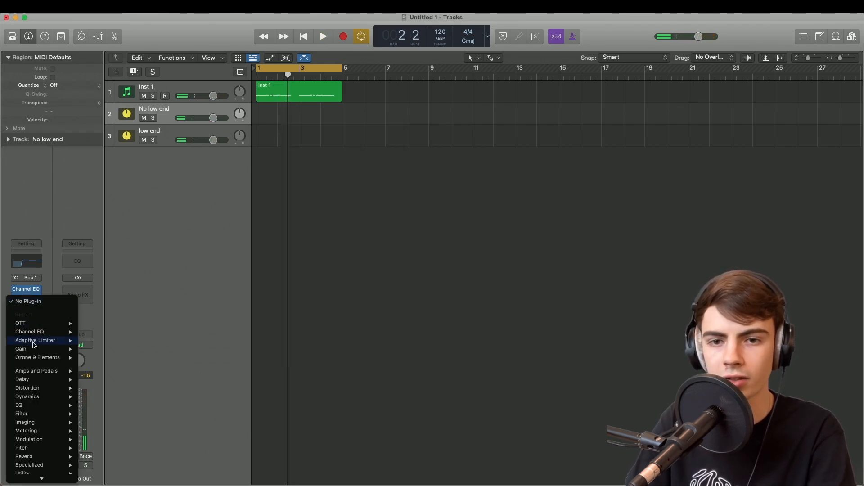
mouse_move(45, 468)
mouse_move(99, 478)
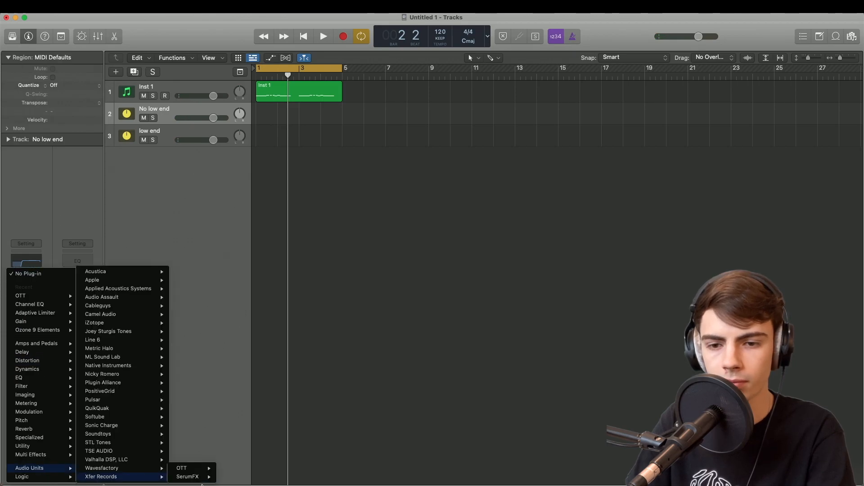
mouse_move(189, 477)
left_click(224, 470)
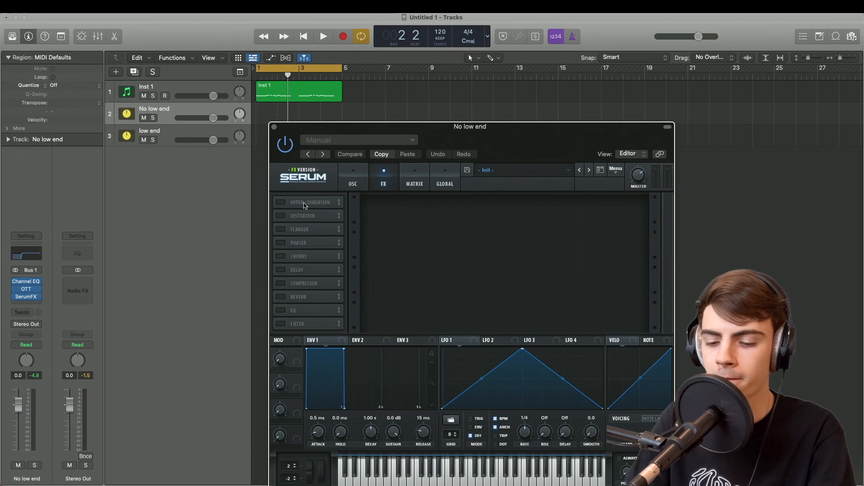
Enable Hyper/Dimension in SerumFX, reduce the Dimension size, and raise the Dimension mix to about 29% during playback.
left_click(295, 206)
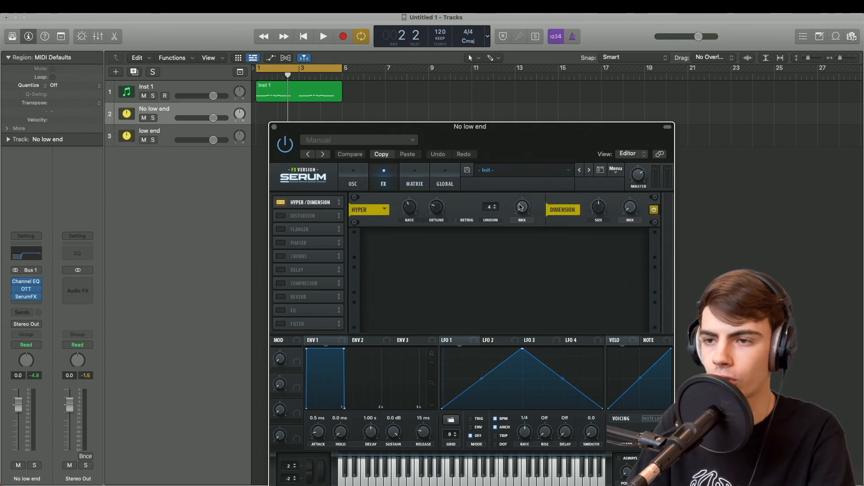
key("space")
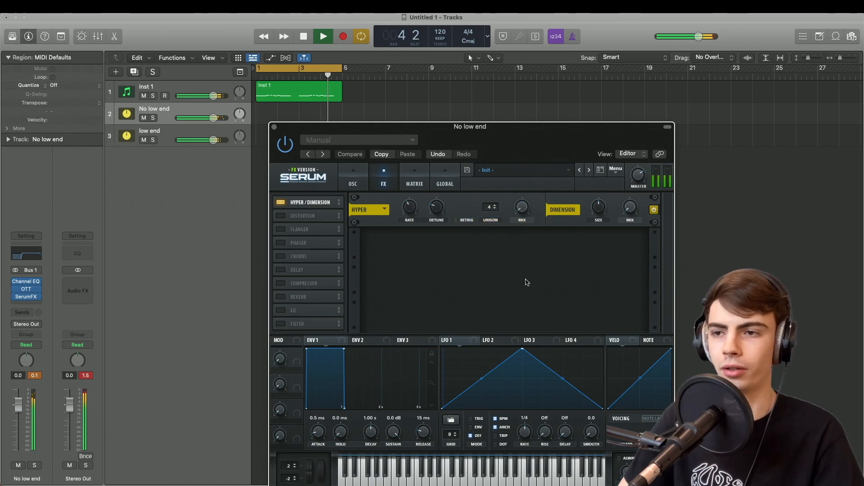
left_click_drag(601, 208, 601, 228)
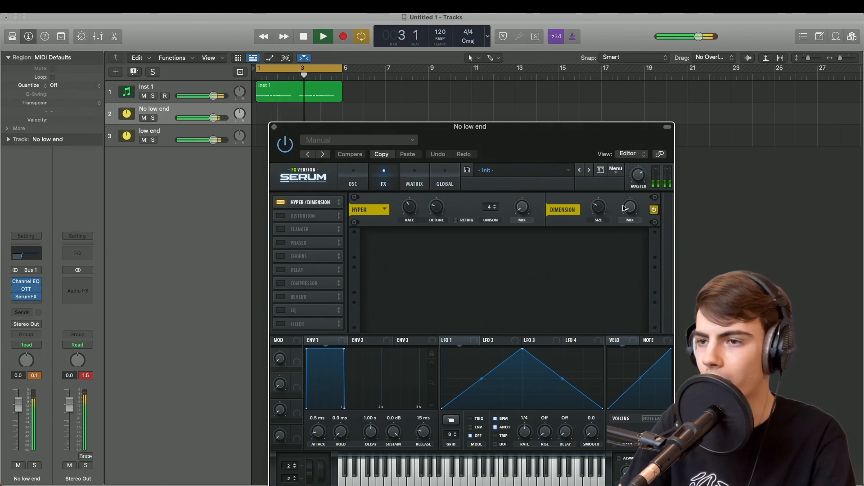
left_click_drag(624, 208, 626, 188)
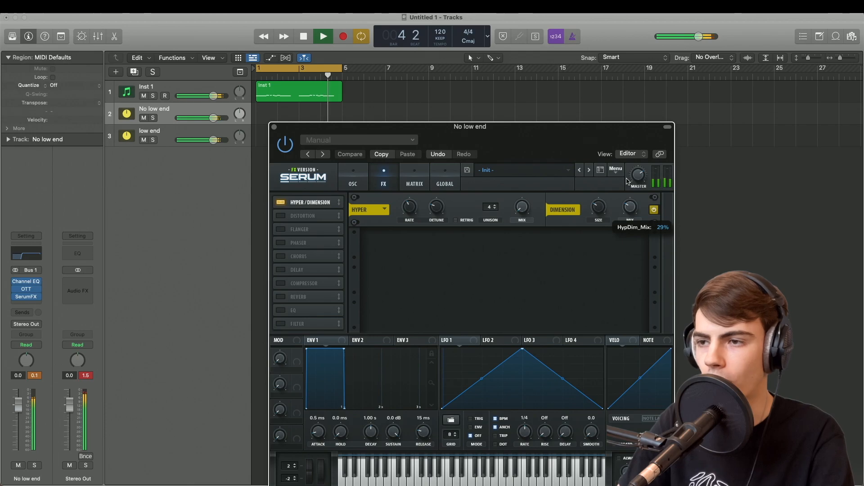
key("space")
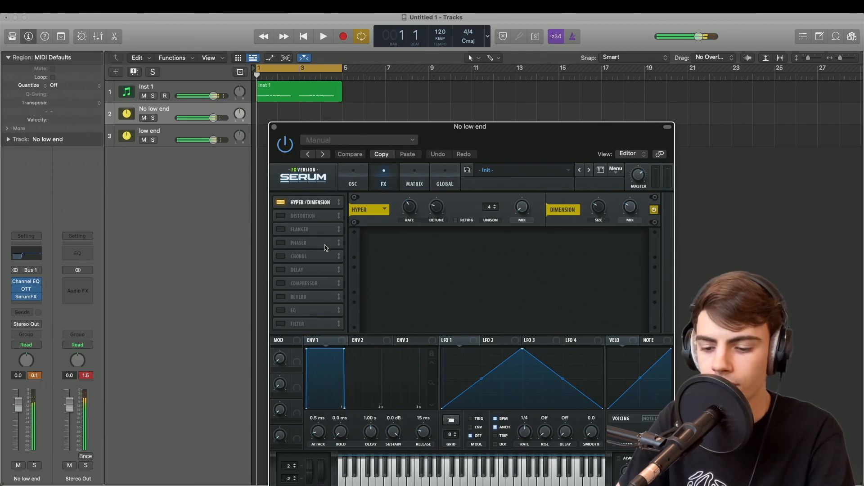
Enable Chorus with about 30% mix and Reverb with a reduced size and about 0.8 s decay, audition them, and close SerumFX.
left_click(326, 256)
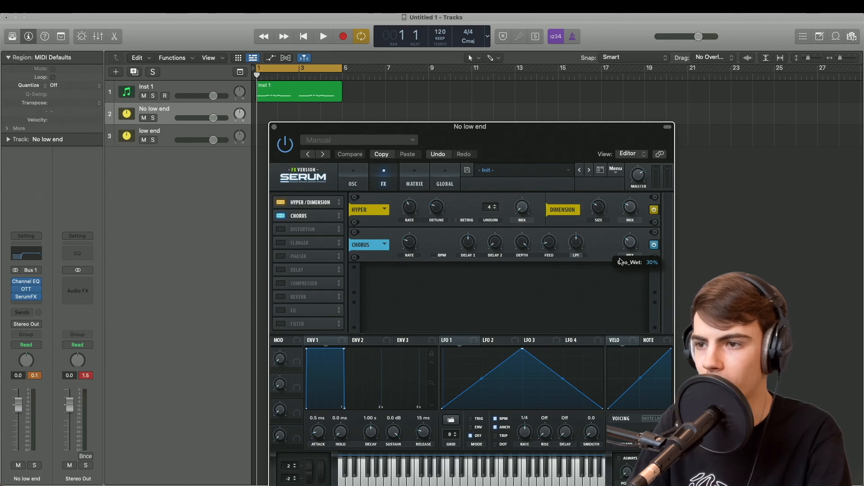
key("space")
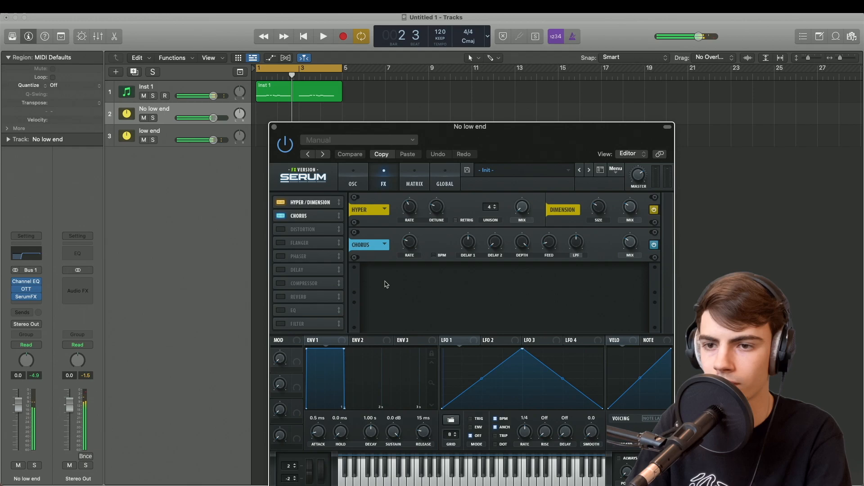
left_click(280, 297)
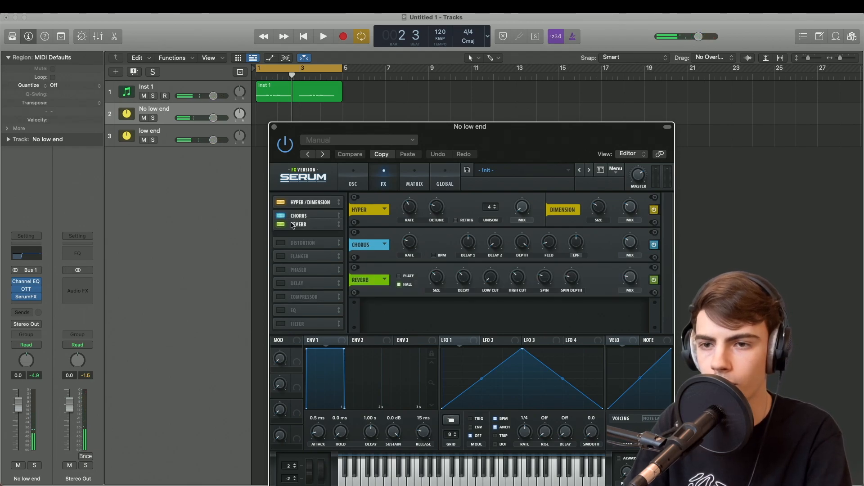
left_click_drag(435, 279, 433, 328)
left_click_drag(463, 280, 463, 330)
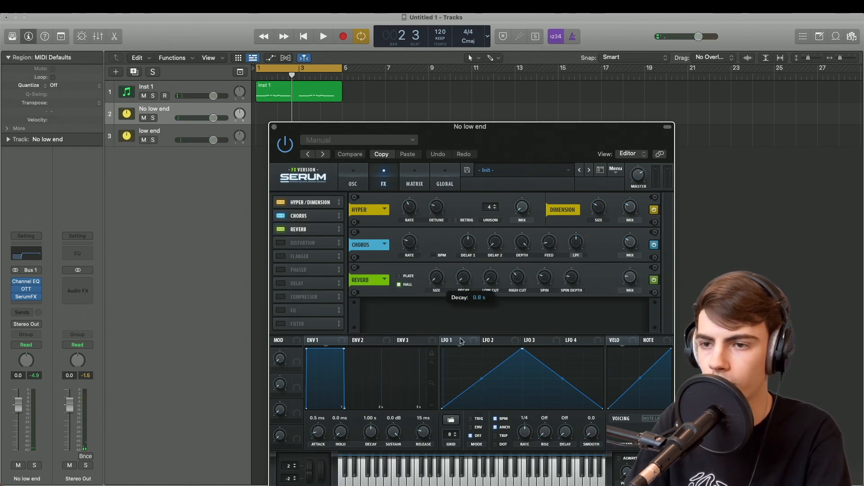
mouse_move(632, 271)
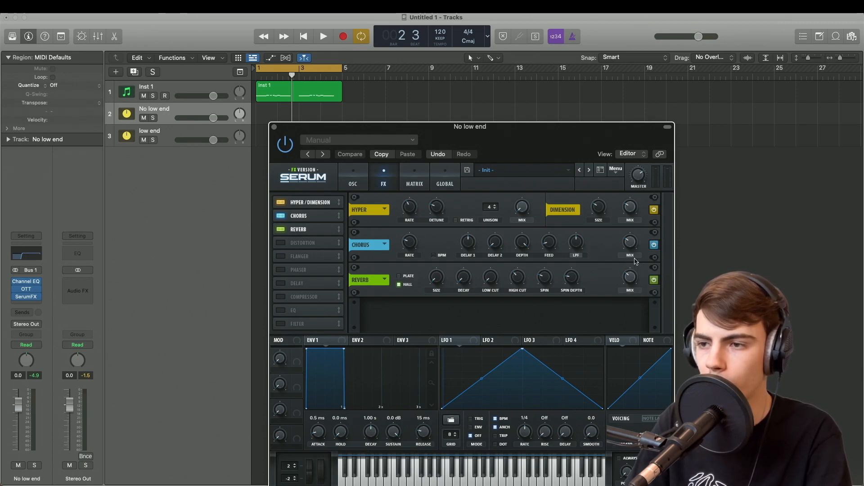
key("space")
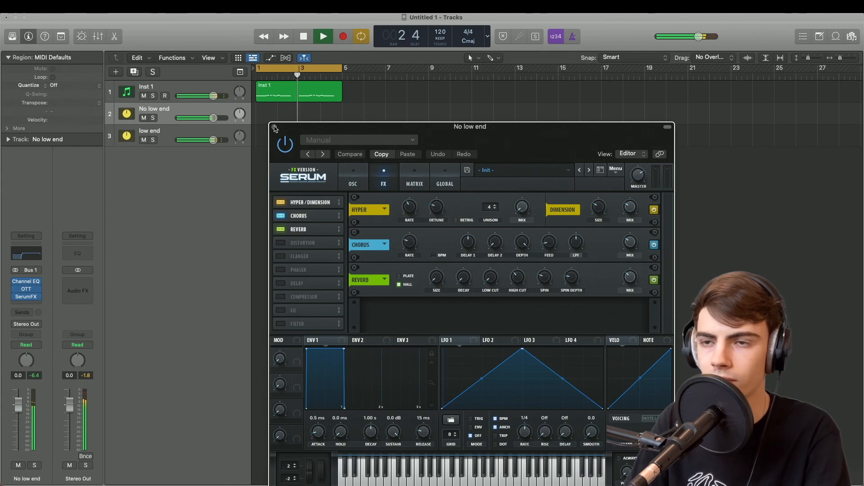
key("space")
left_click(274, 128)
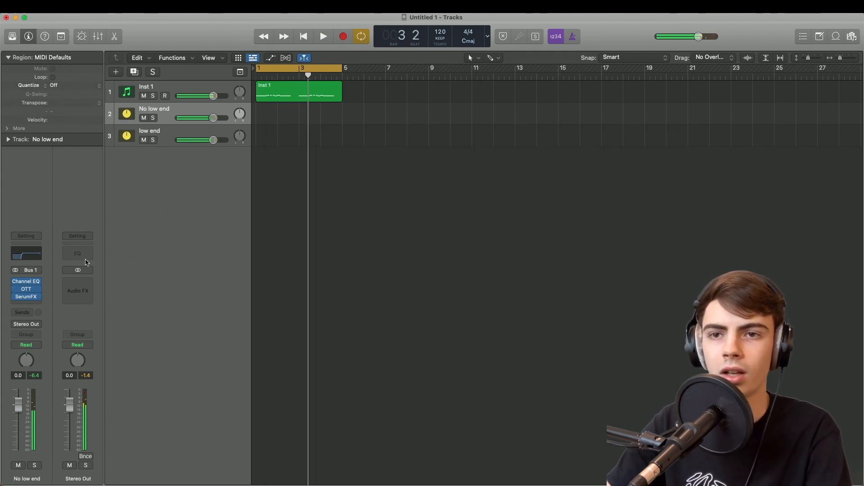
Insert the Nicky Romero Kickstart plug-in after the Channel EQ on the low end track.
left_click(32, 302)
left_click(31, 302)
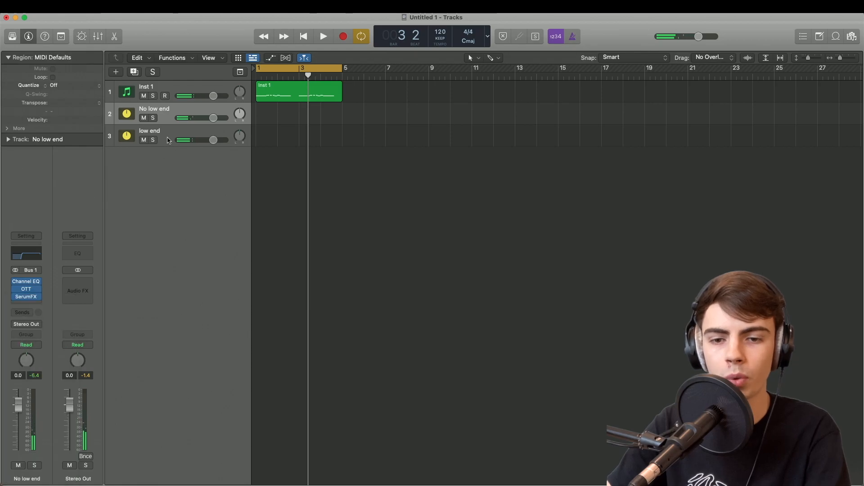
left_click(167, 138)
left_click(25, 307)
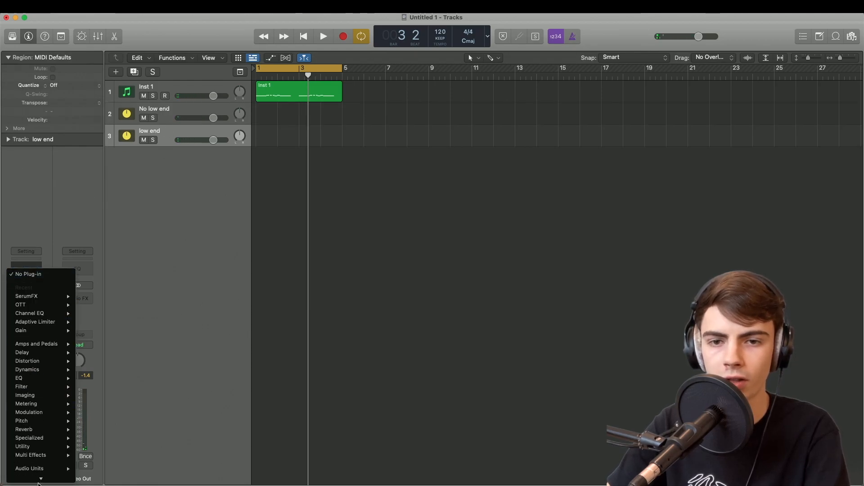
mouse_move(36, 468)
mouse_move(95, 477)
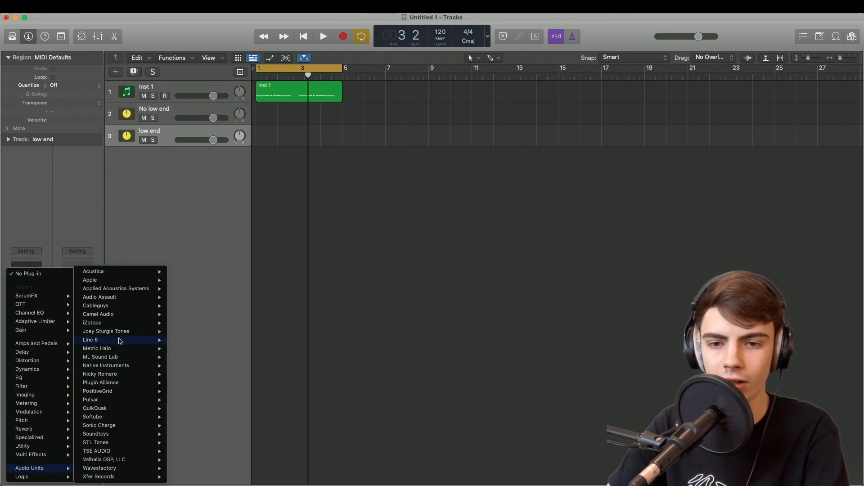
mouse_move(104, 369)
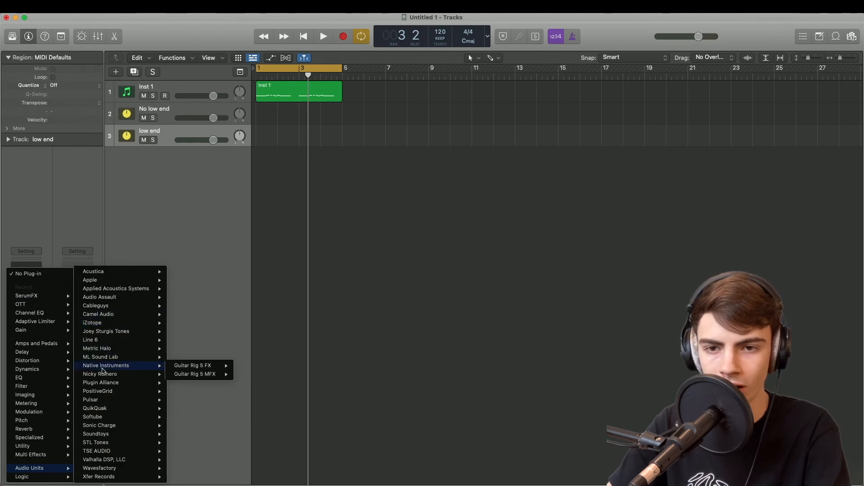
mouse_move(135, 374)
mouse_move(189, 374)
left_click(230, 375)
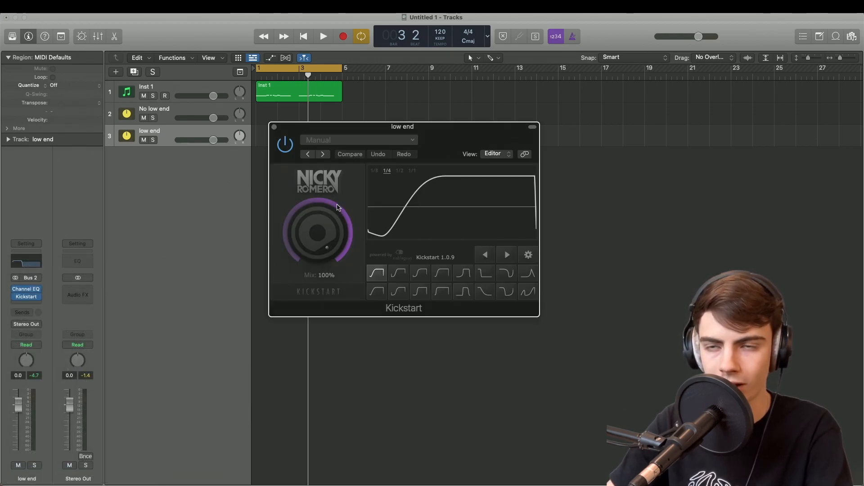
Choose Kickstart's second sidechain curve for the low end track, audition it, and close the plug-in.
left_click(398, 274)
key("space")
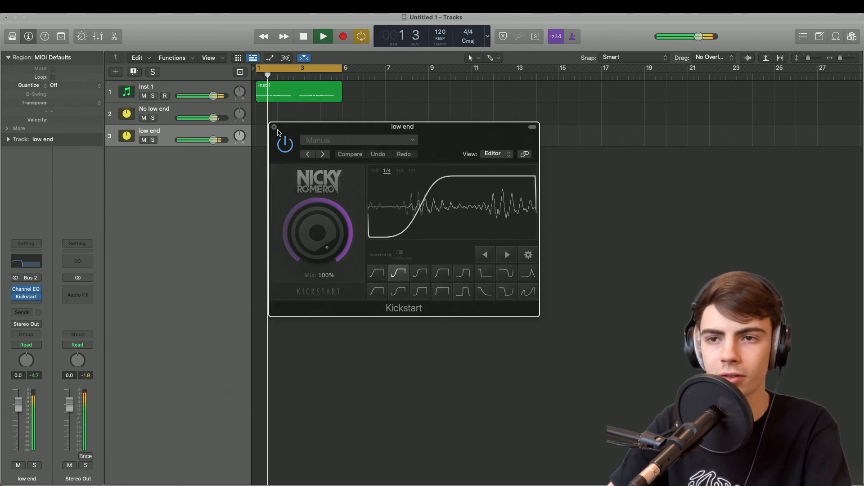
key("space")
left_click(275, 128)
Insert a stereo Kickstart after SerumFX on the No low end track, audition its default curve, and close the plug-in.
key("Up")
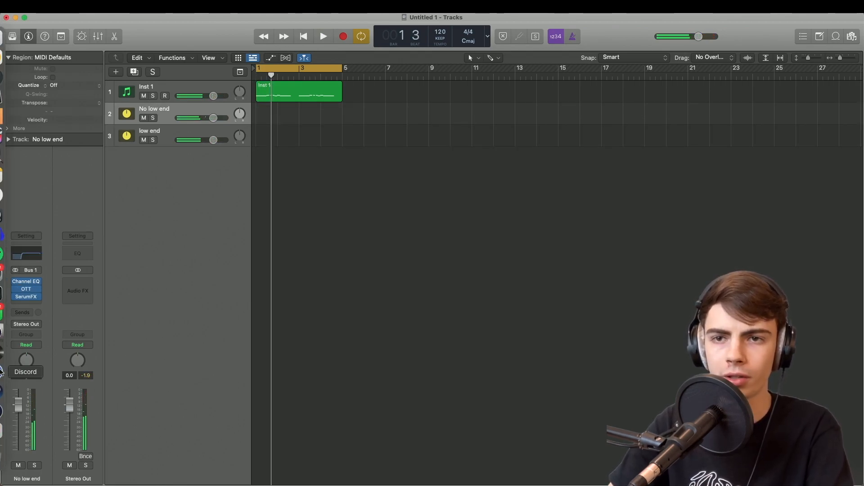
left_click(31, 305)
mouse_move(41, 323)
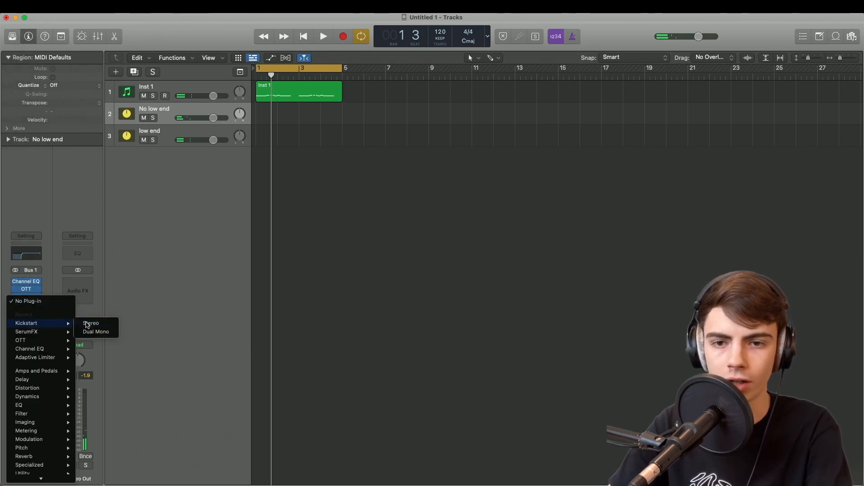
left_click(99, 325)
key("space")
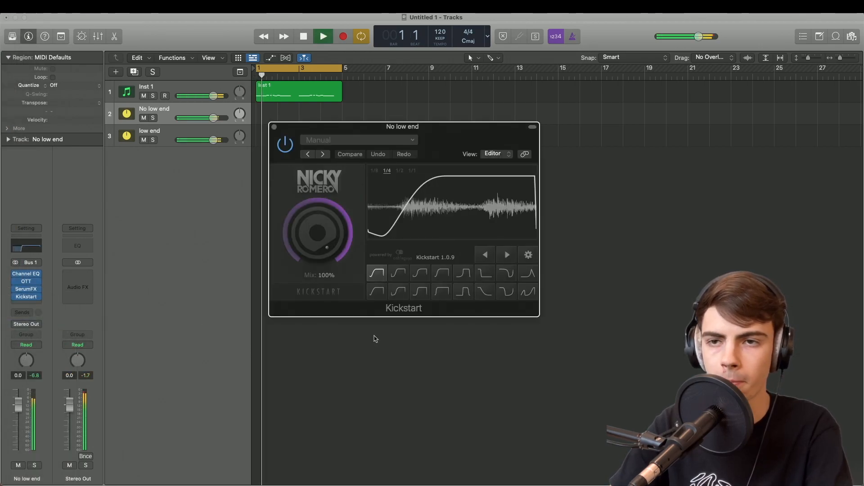
scroll(263, 109, "up", 5)
left_click(274, 127)
Stop playback and move the Inst 1 region so it starts at bar 2.
key("space")
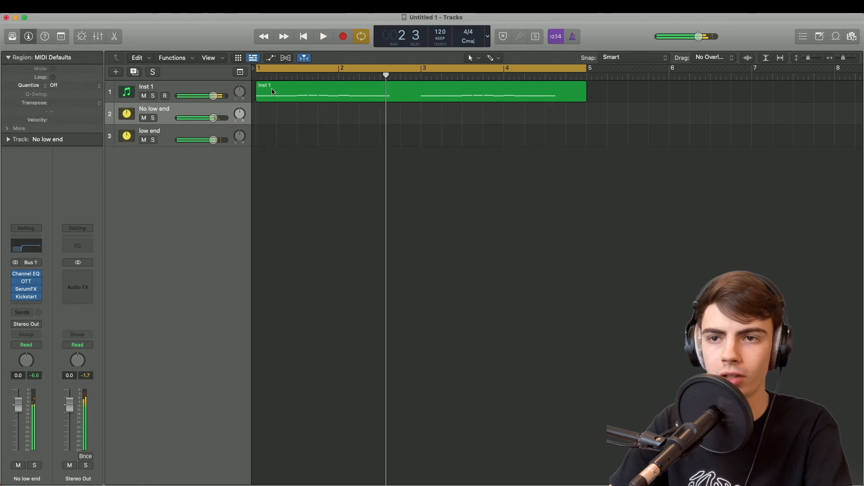
left_click_drag(269, 92, 352, 94)
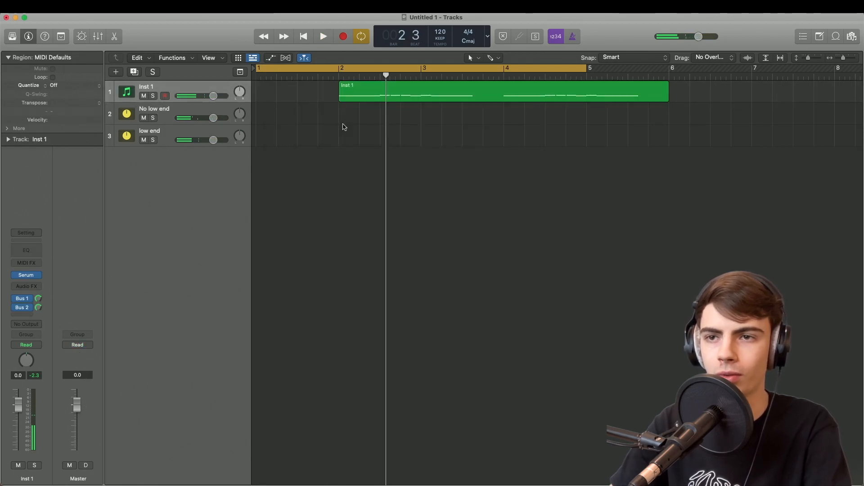
Turn off cycle mode and shift the Inst 1 region slightly earlier so it starts just before bar 2.
left_click(332, 68)
key("cmd+Right")
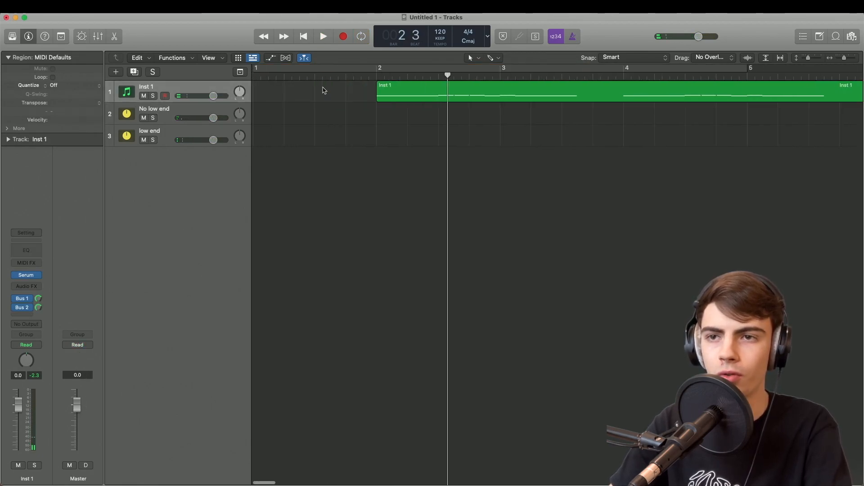
left_click_drag(386, 90, 381, 89)
left_click(360, 152)
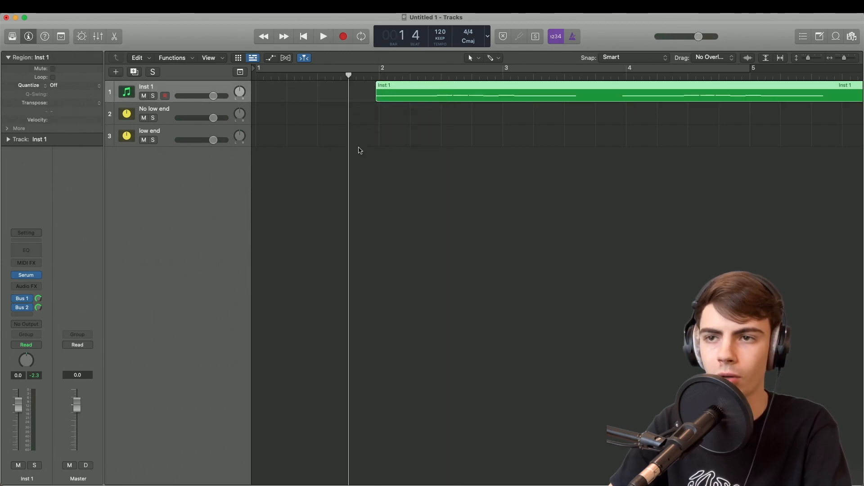
Audition the sidechained bass from just before the Inst 1 region, then replay it from bar 1 beat 4.
key("space")
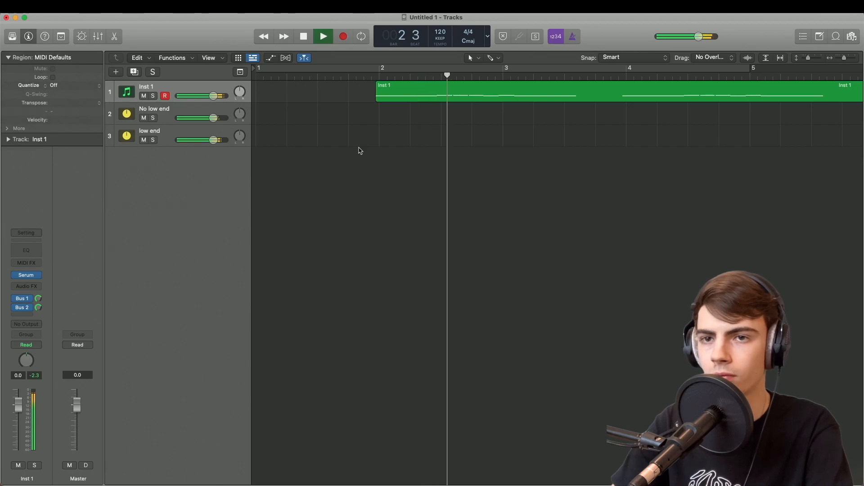
key("cmd+Left")
key("cmd+Left")
key("cmd+Left")
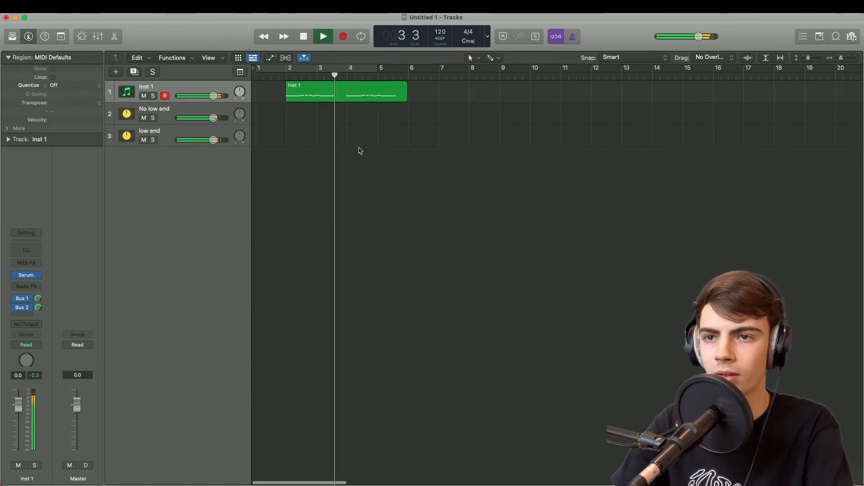
key("space")
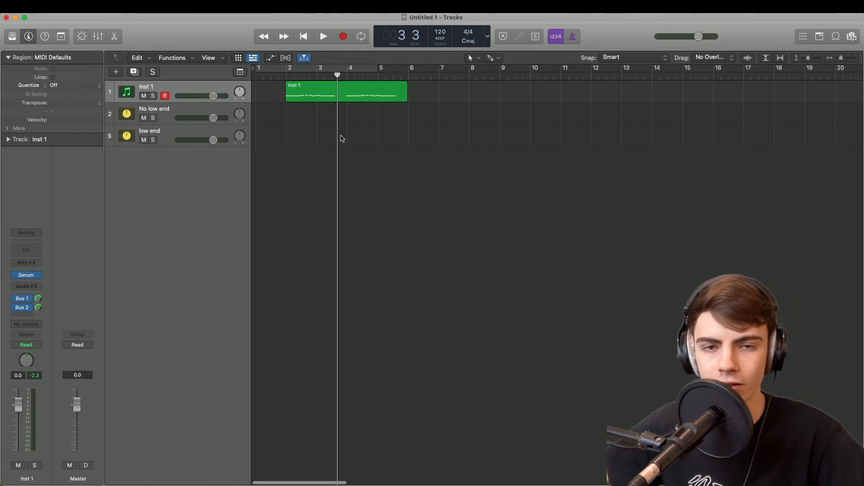
scroll(321, 128, "up", 5)
scroll(322, 127, "left", 10)
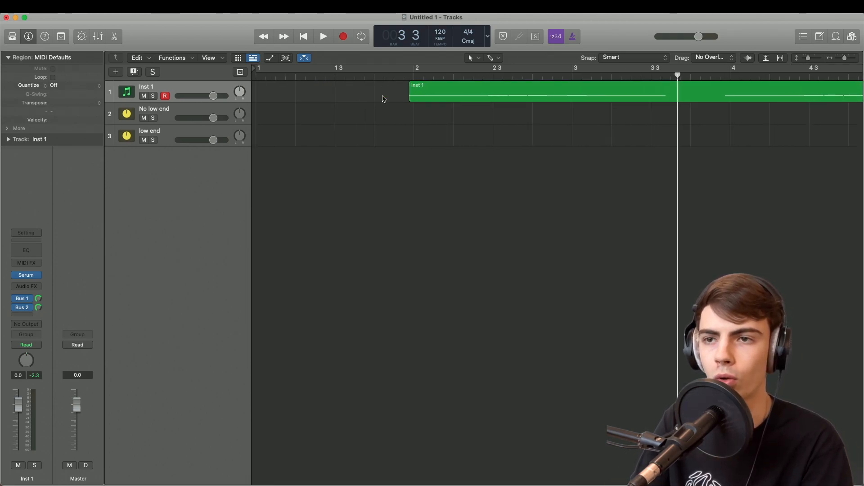
left_click(395, 76)
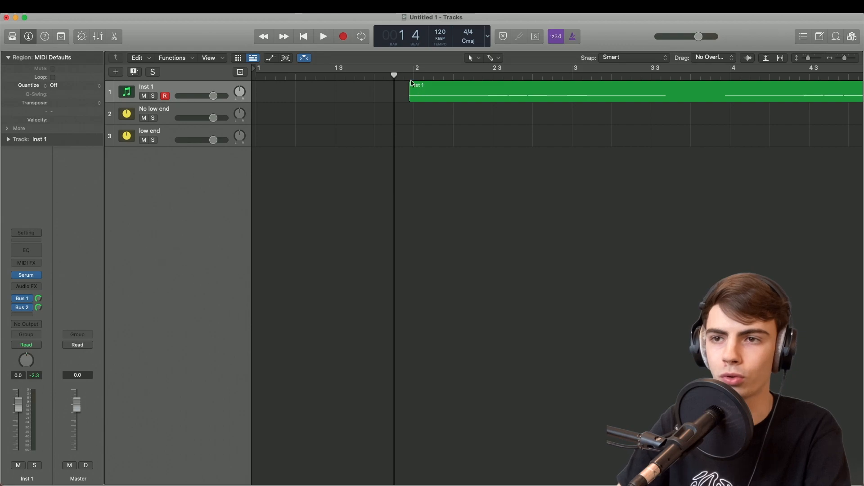
key("super+Left")
key("space")
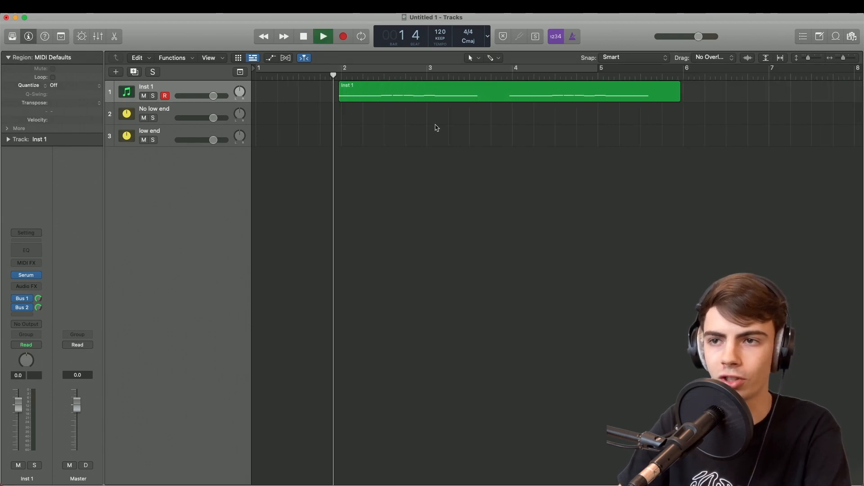
Lower the No low end track's Kickstart mix to 54%, audition it from bar 1 beat 4, and close the plug-in.
left_click(166, 113)
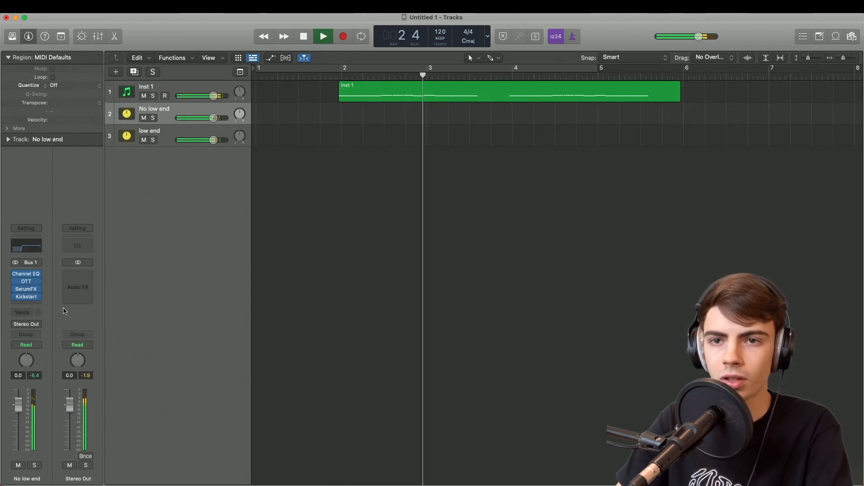
key("space")
left_click(28, 298)
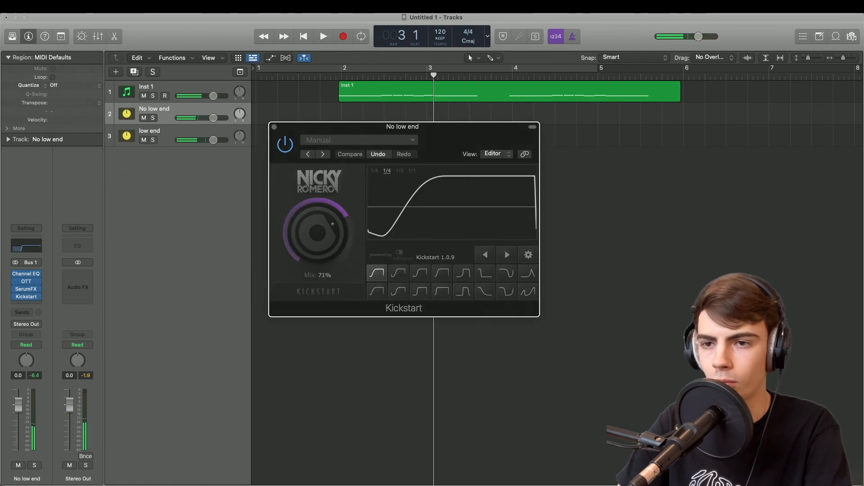
left_click(329, 77)
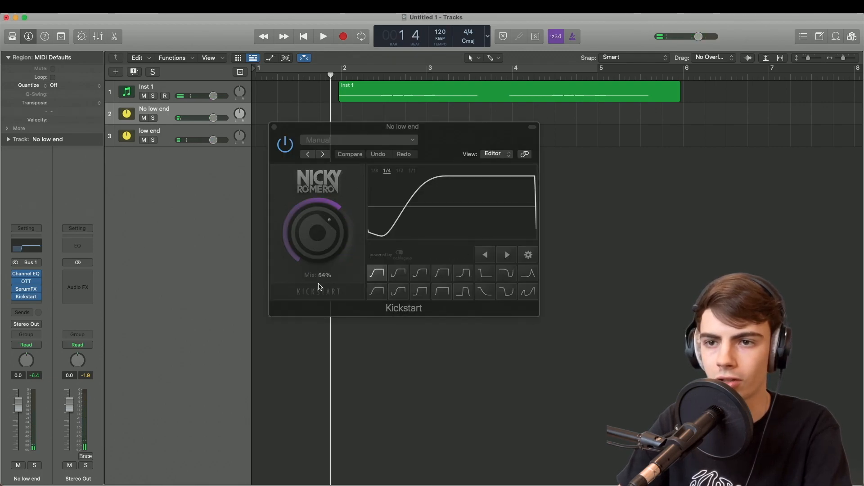
key("space")
left_click_drag(315, 249, 315, 252)
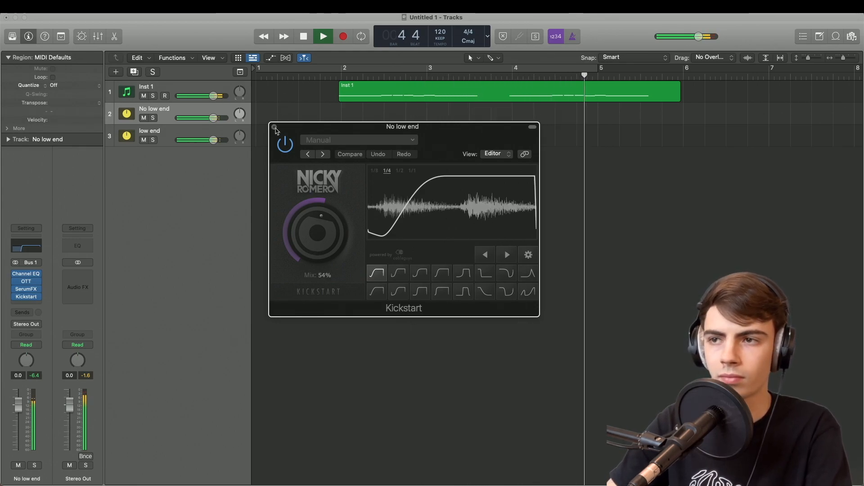
key("space")
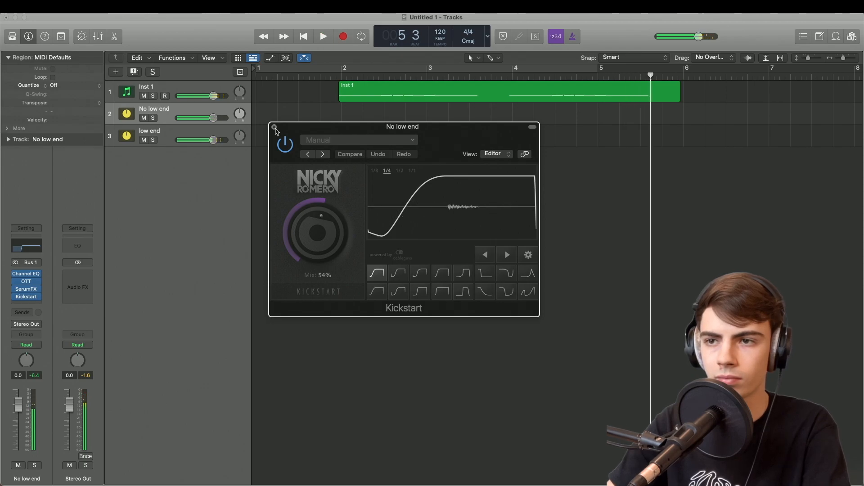
left_click(274, 128)
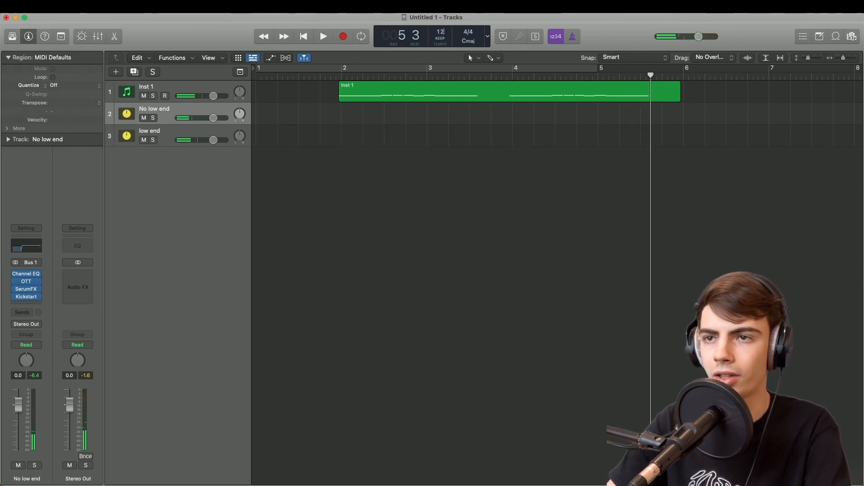
Set the project tempo to 128 BPM and audition the bass from bar 1 beat 4.
type("8")
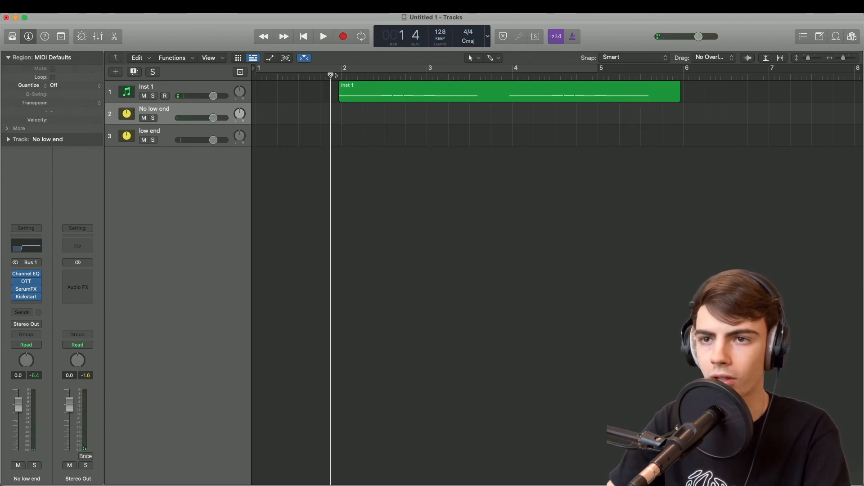
key("space")
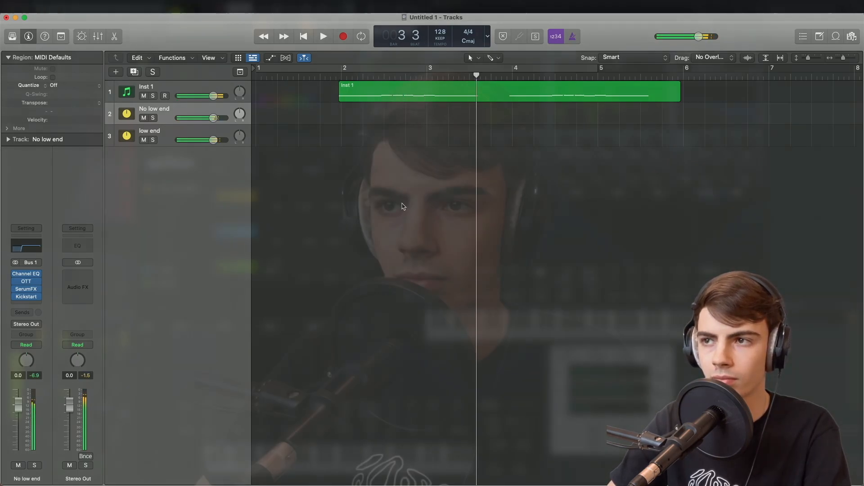
key("space")
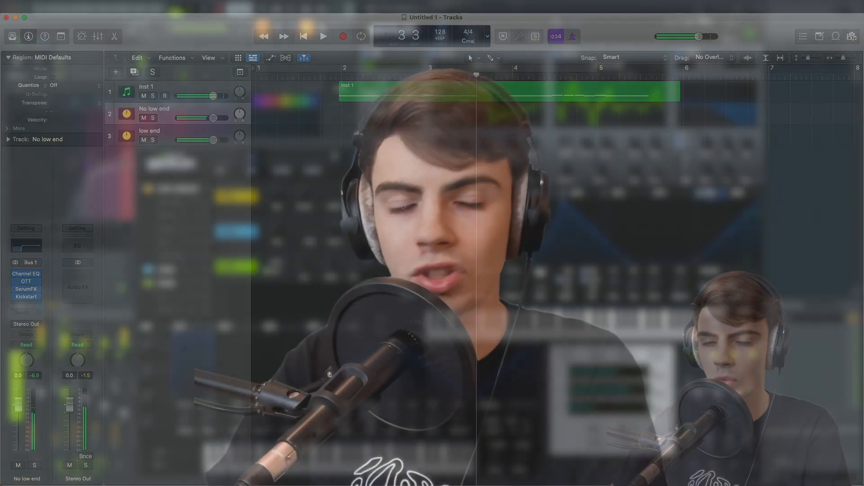